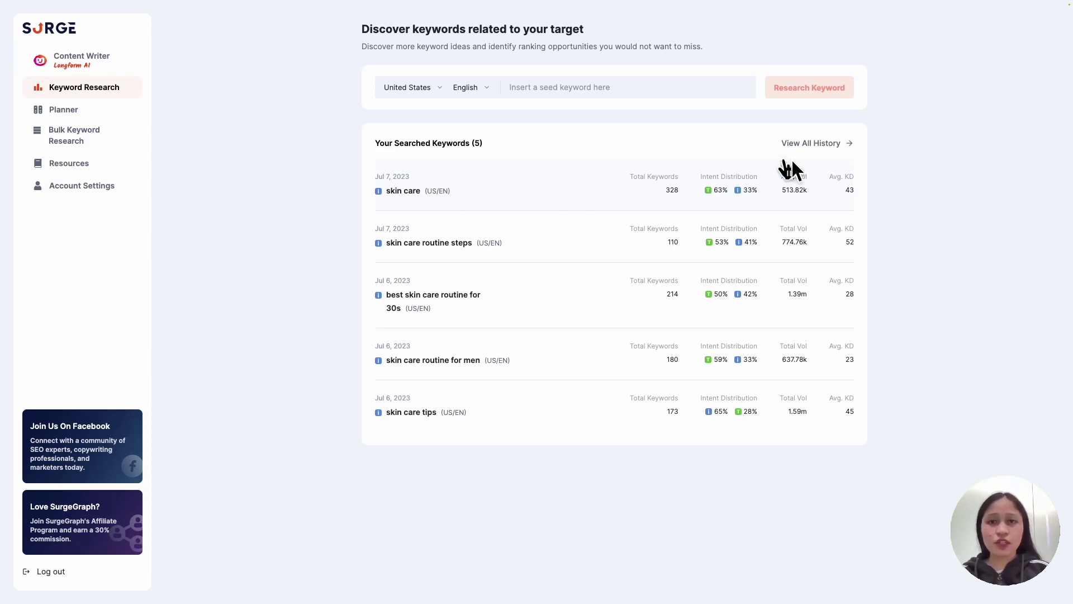
# Delete the 4 July 05:40pm 'skincare' entry from the full keyword search history
pyautogui.click(809, 142)
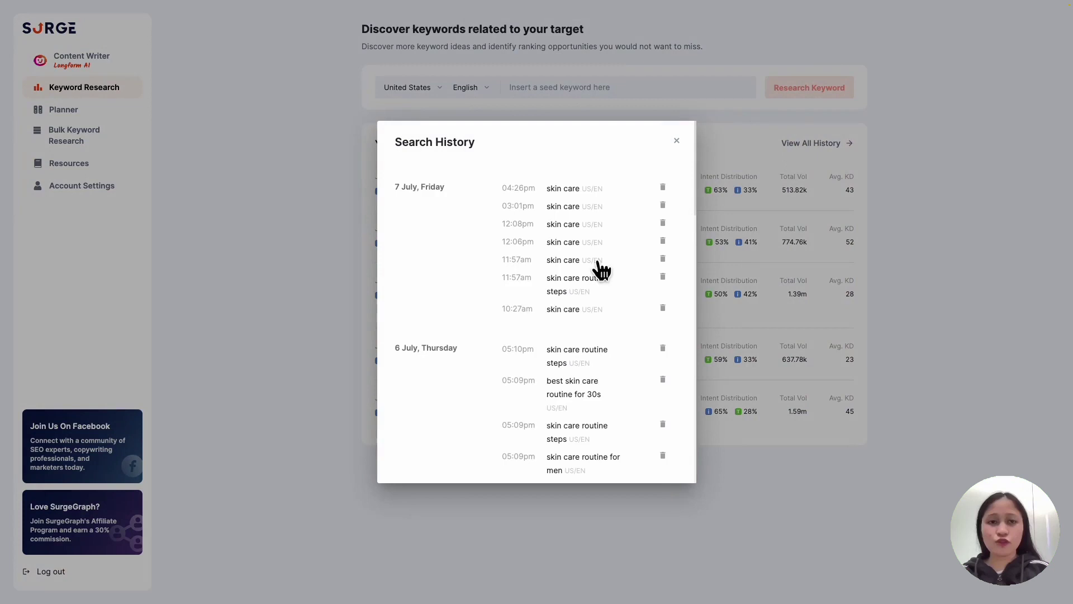
pyautogui.scroll(-3, 599, 270)
pyautogui.scroll(-5, 601, 270)
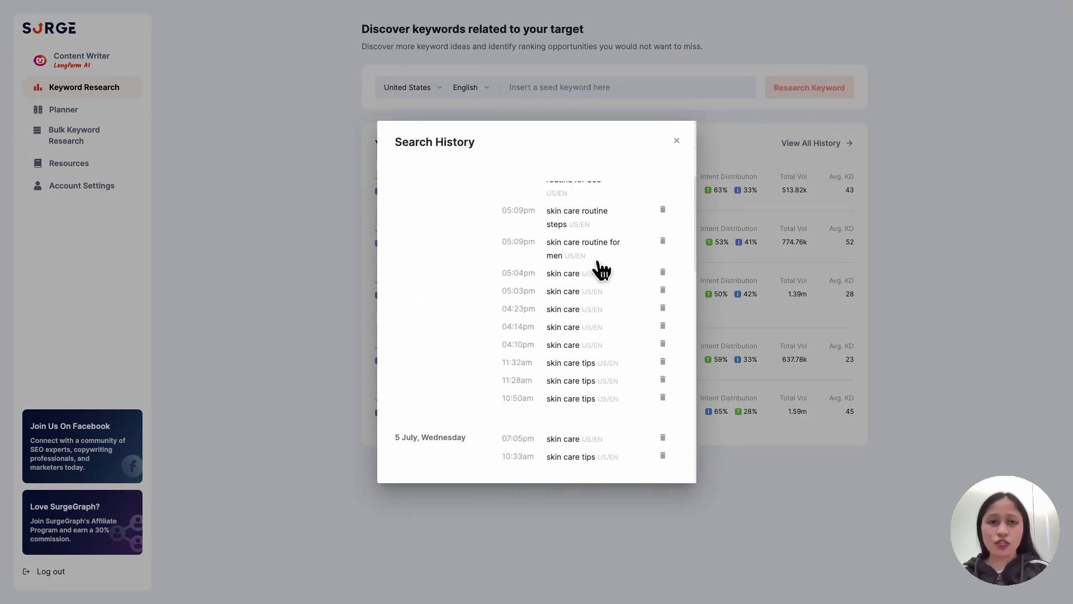
pyautogui.scroll(-5, 601, 270)
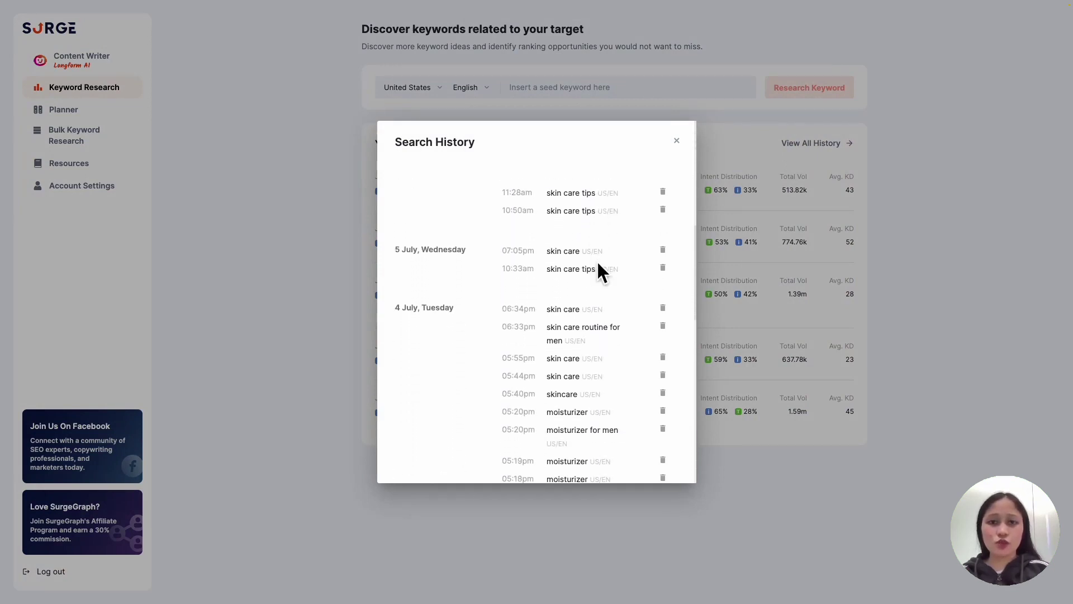
pyautogui.scroll(-2, 601, 271)
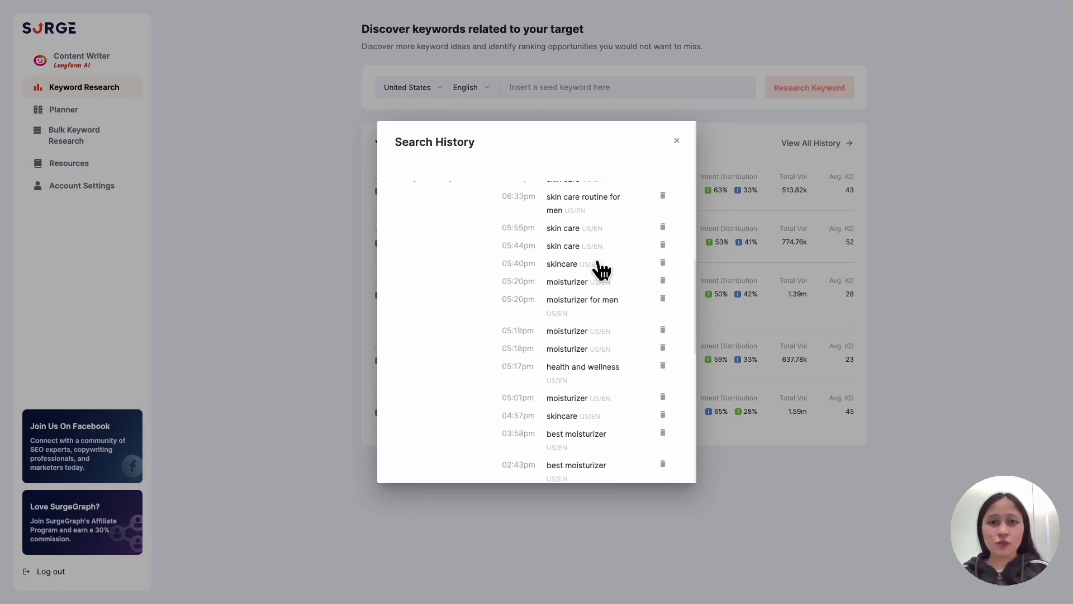
pyautogui.click(662, 264)
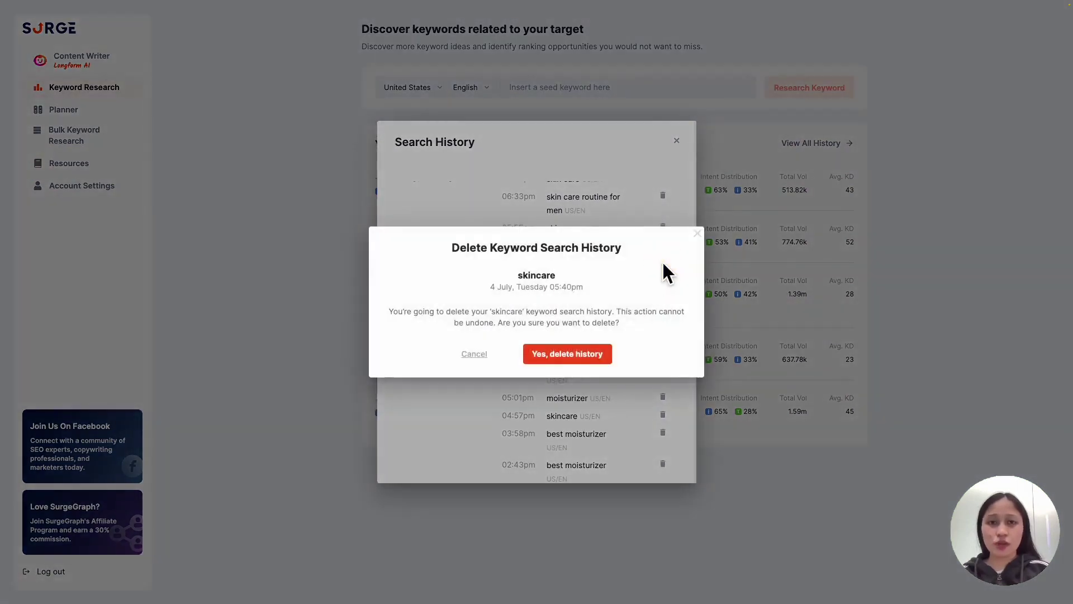
pyautogui.click(582, 360)
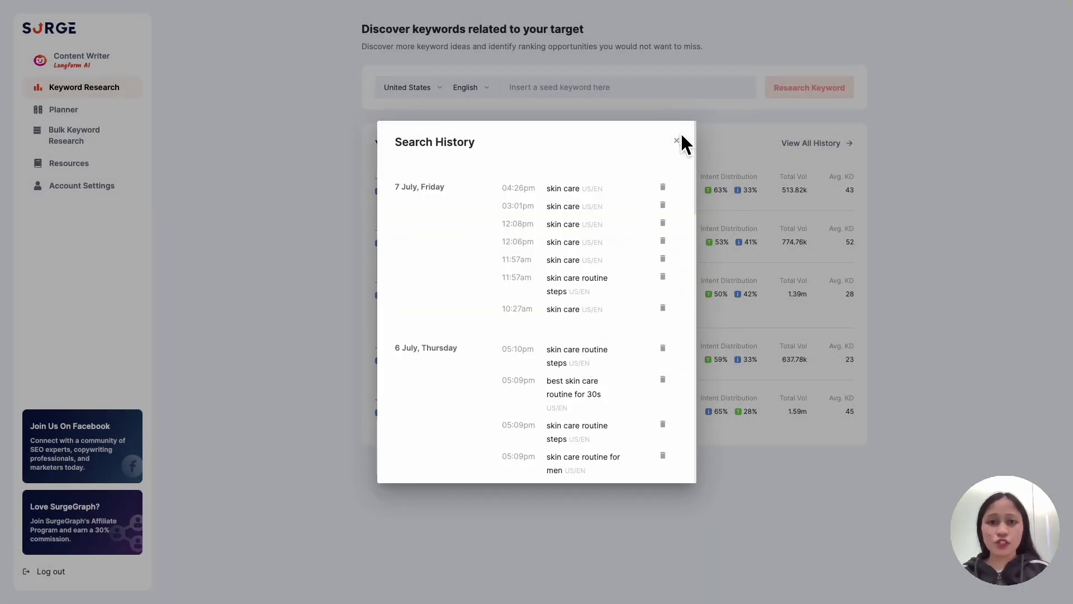
# Close the search history and research the seed keyword 'skin care' in United States English
pyautogui.click(676, 140)
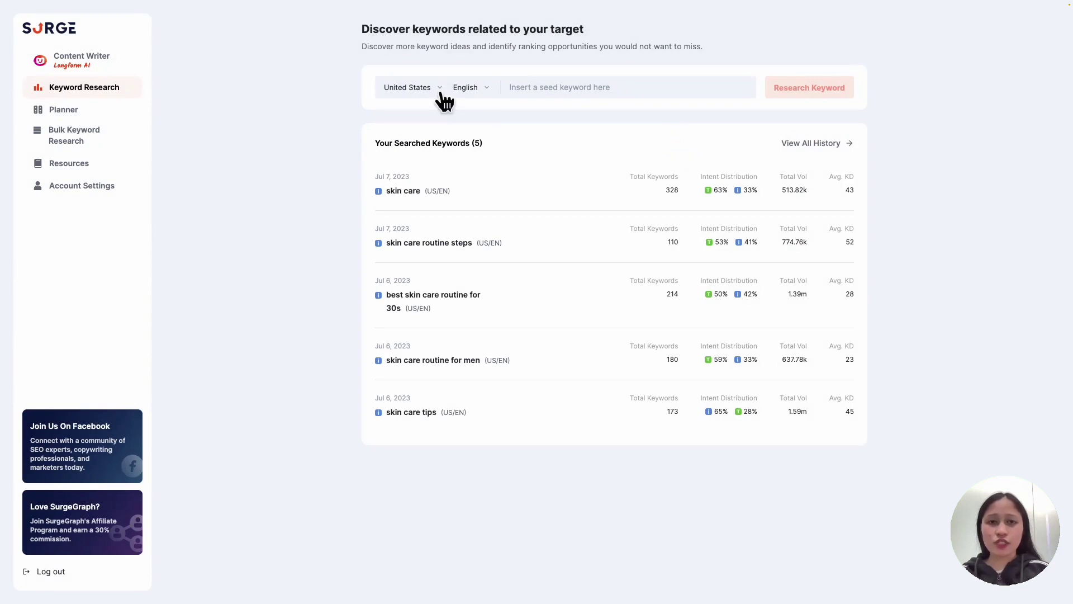
pyautogui.click(534, 91)
pyautogui.write('skin care')
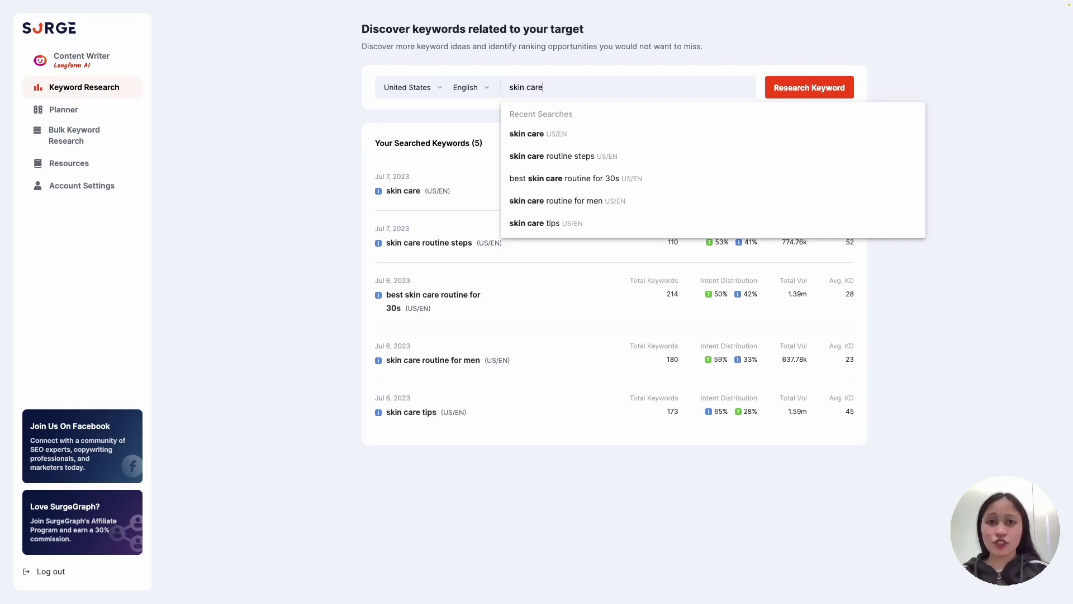
pyautogui.click(804, 89)
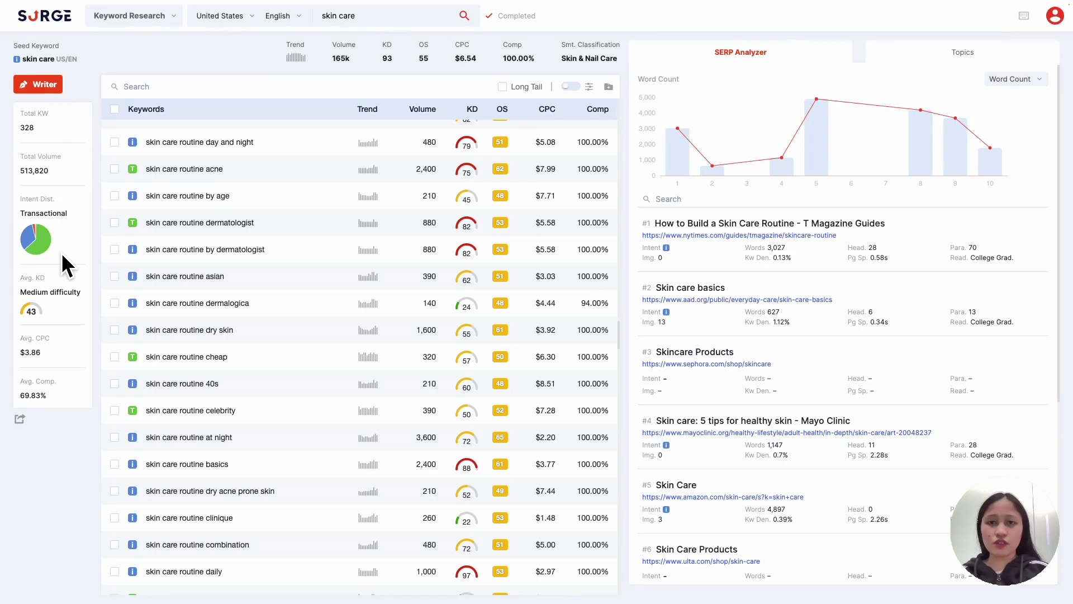
# Check the export options, filter keywords by 'natural', then clear the filter and browse the list
pyautogui.click(20, 419)
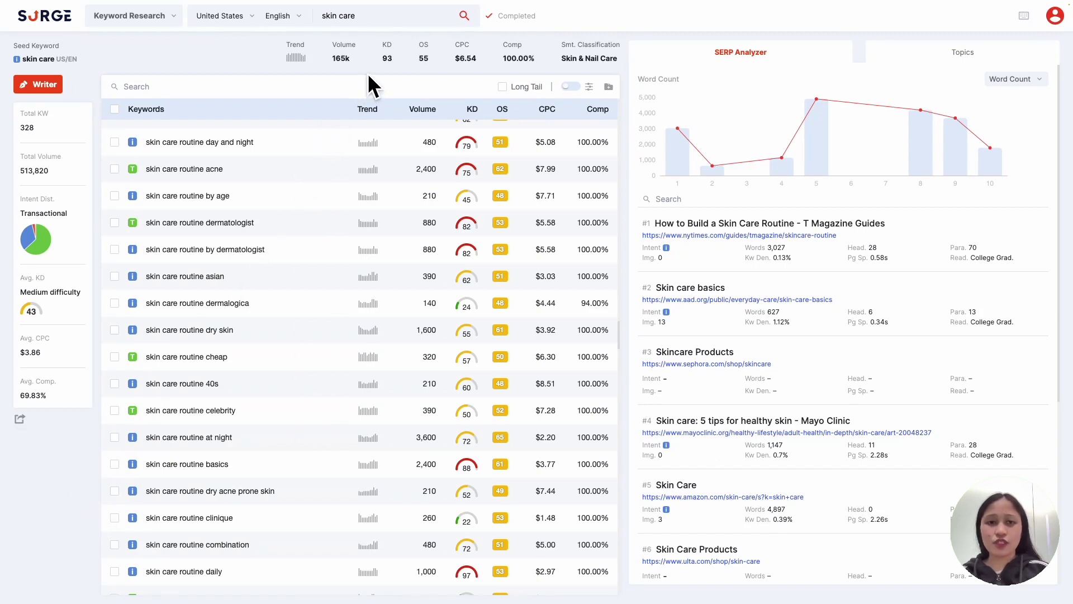
pyautogui.click(310, 85)
pyautogui.write('natural')
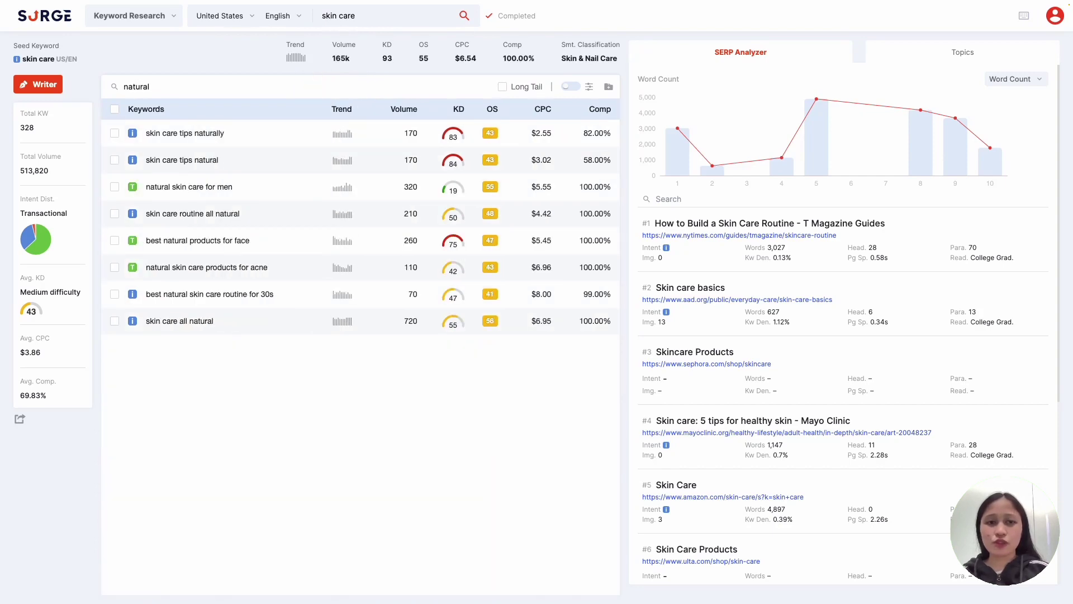
pyautogui.doubleClick(309, 86)
pyautogui.press('BackSpace')
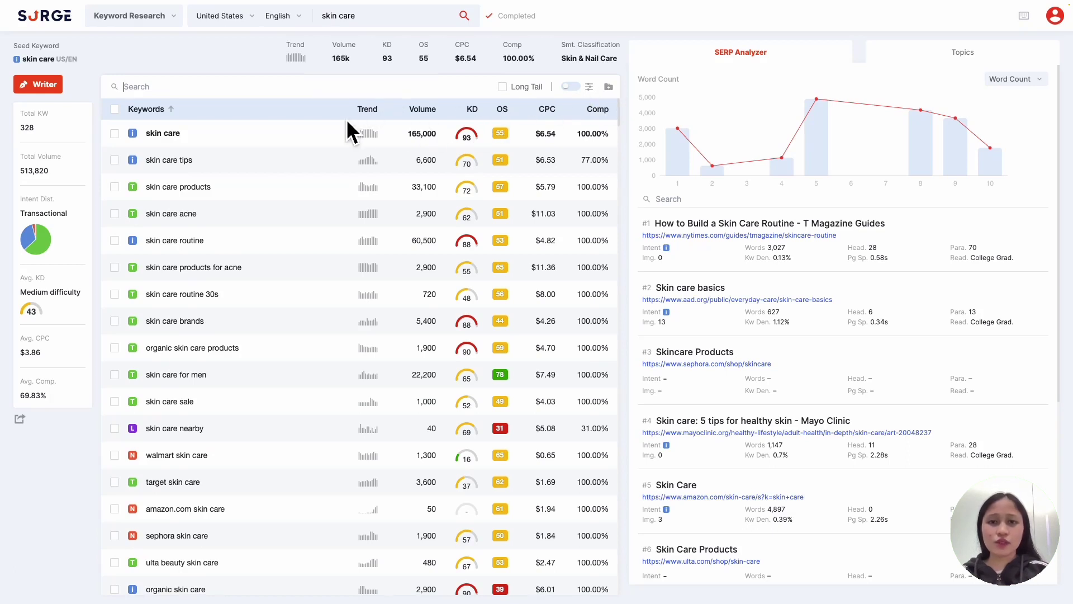
pyautogui.scroll(-5, 335, 178)
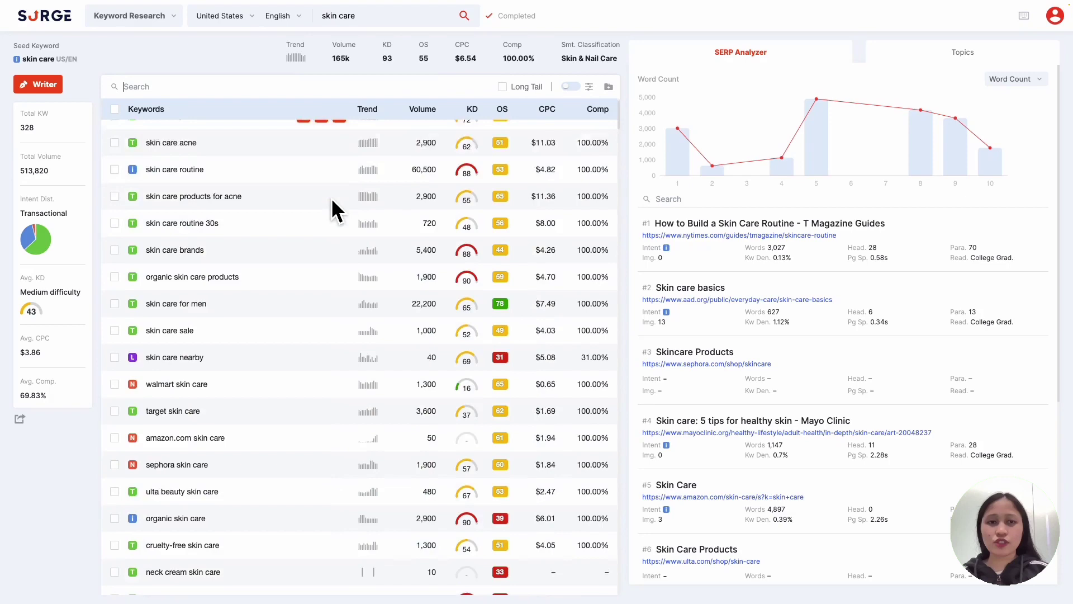
pyautogui.scroll(-1, 336, 212)
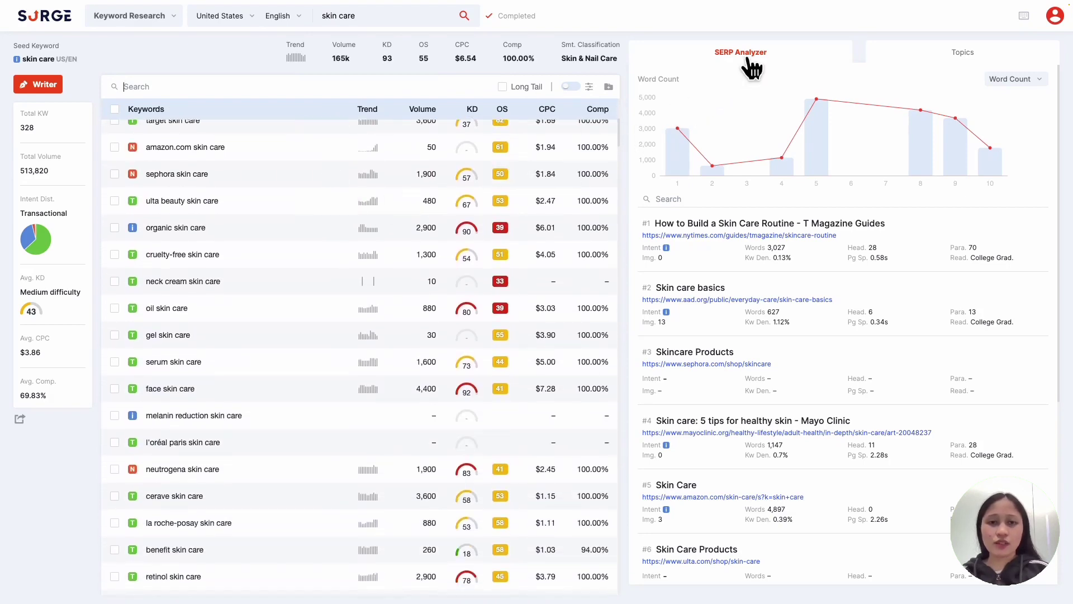
pyautogui.click(963, 56)
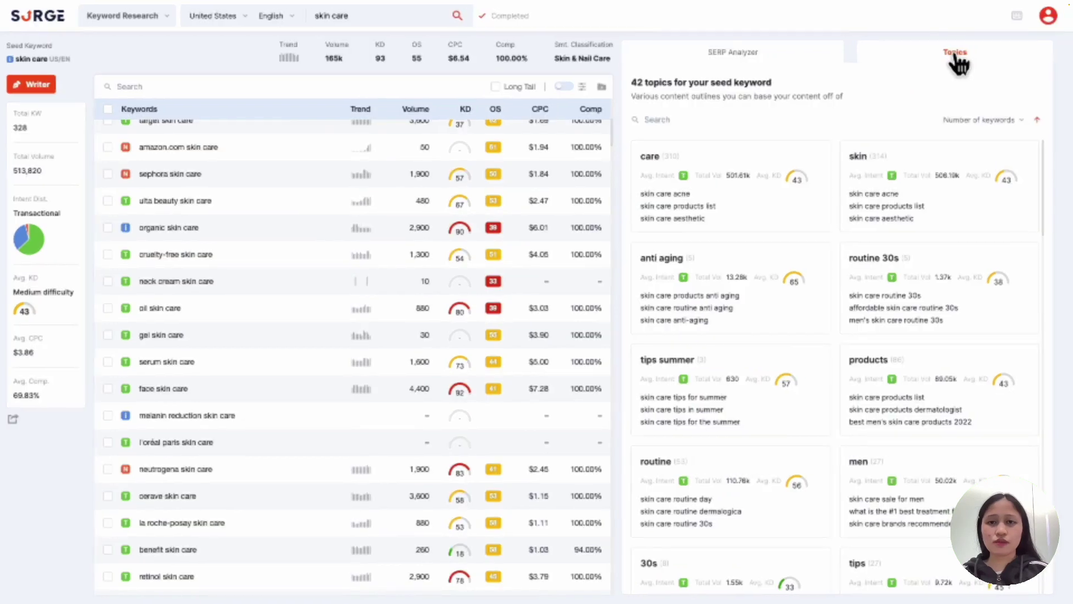
pyautogui.scroll(7, 286, 184)
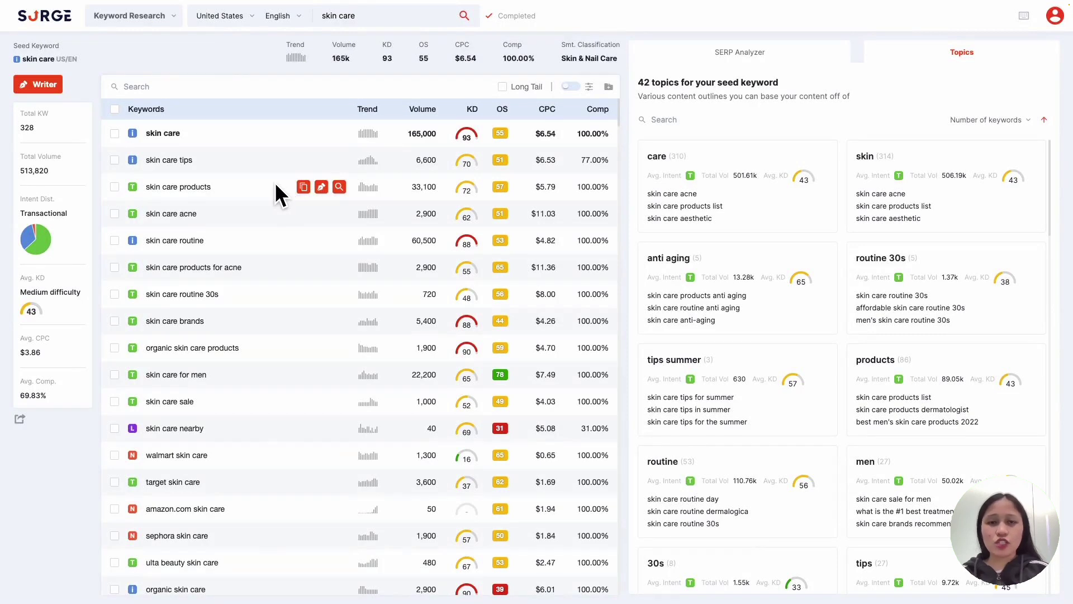
pyautogui.moveTo(134, 141)
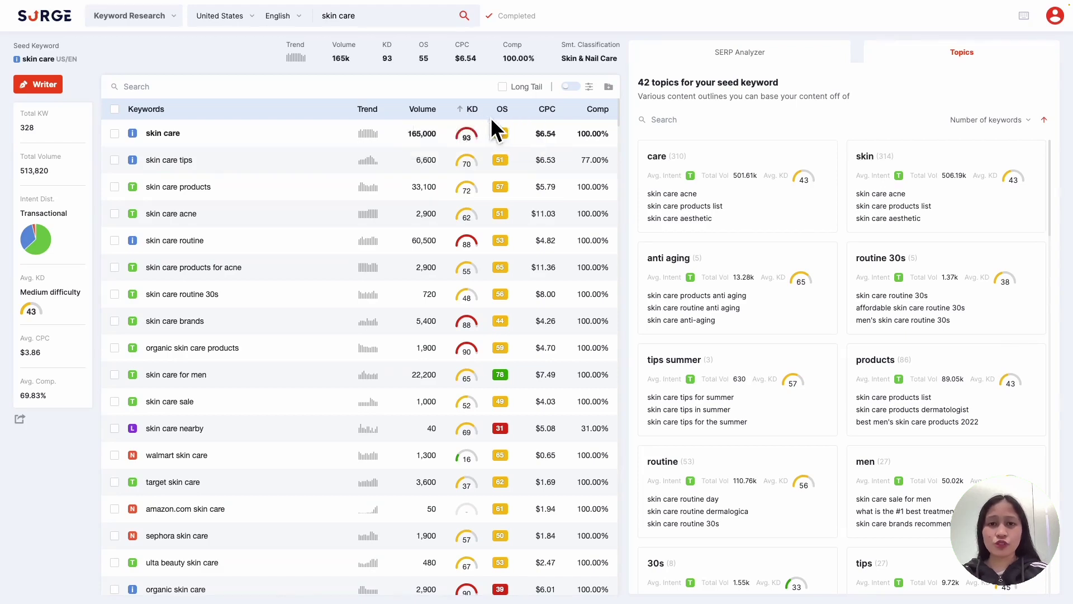
# Get ready to sort the skin care keyword table by the Volume column, lowest first
pyautogui.moveTo(504, 115)
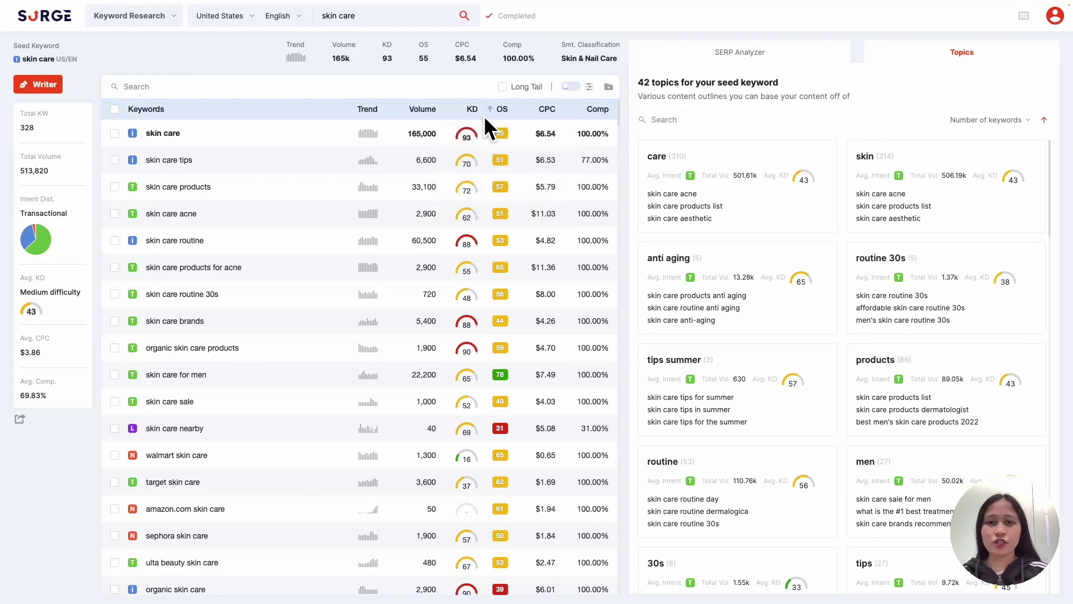
# Sort keywords by volume both ways, clear it, then sort by keyword A–Z and Z–A
pyautogui.click(426, 110)
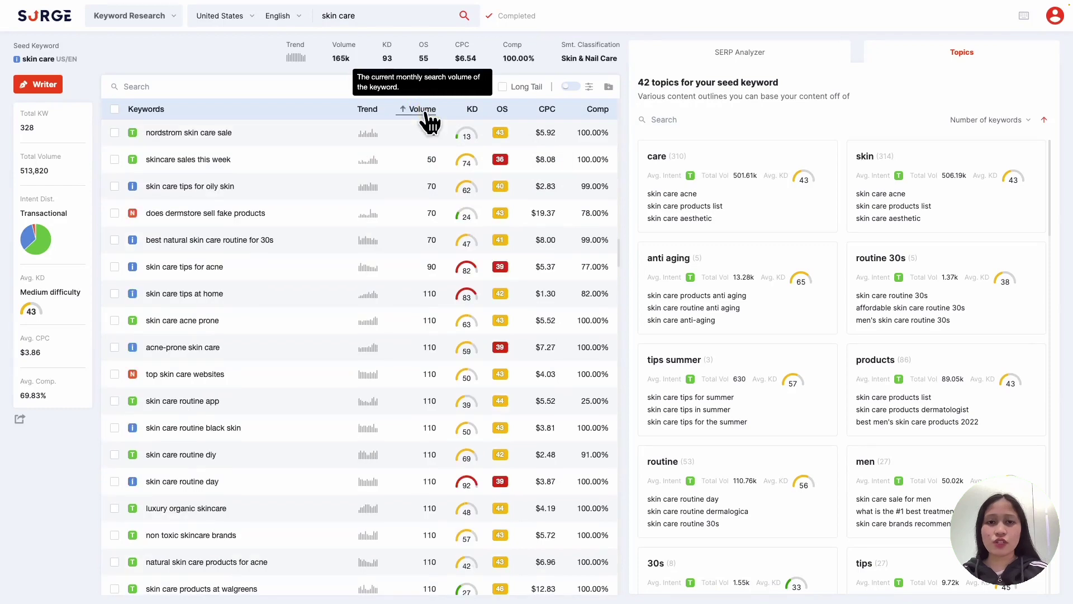
pyautogui.click(426, 109)
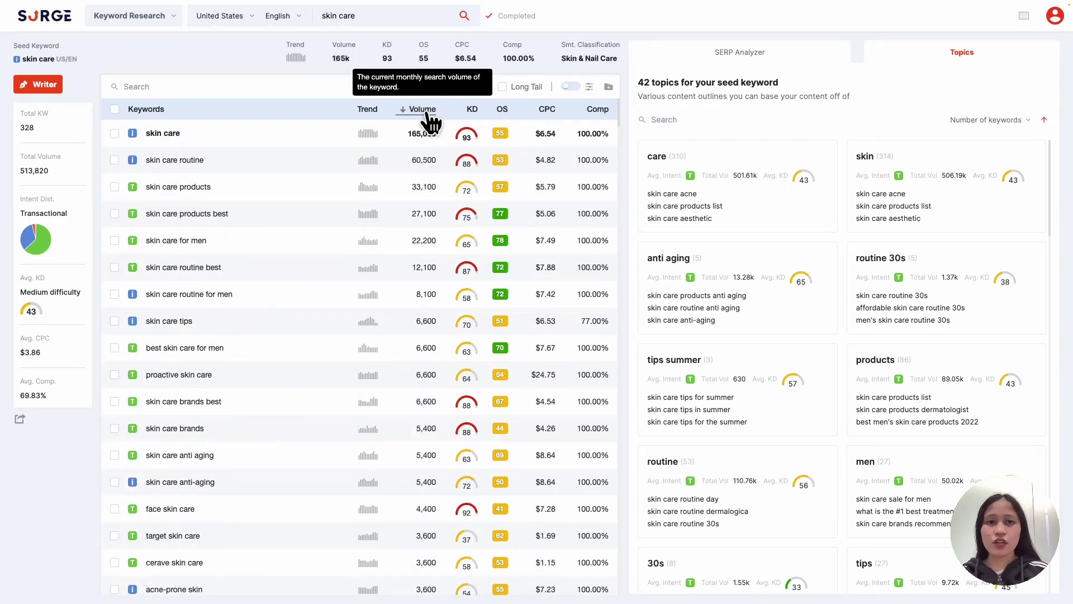
pyautogui.click(428, 118)
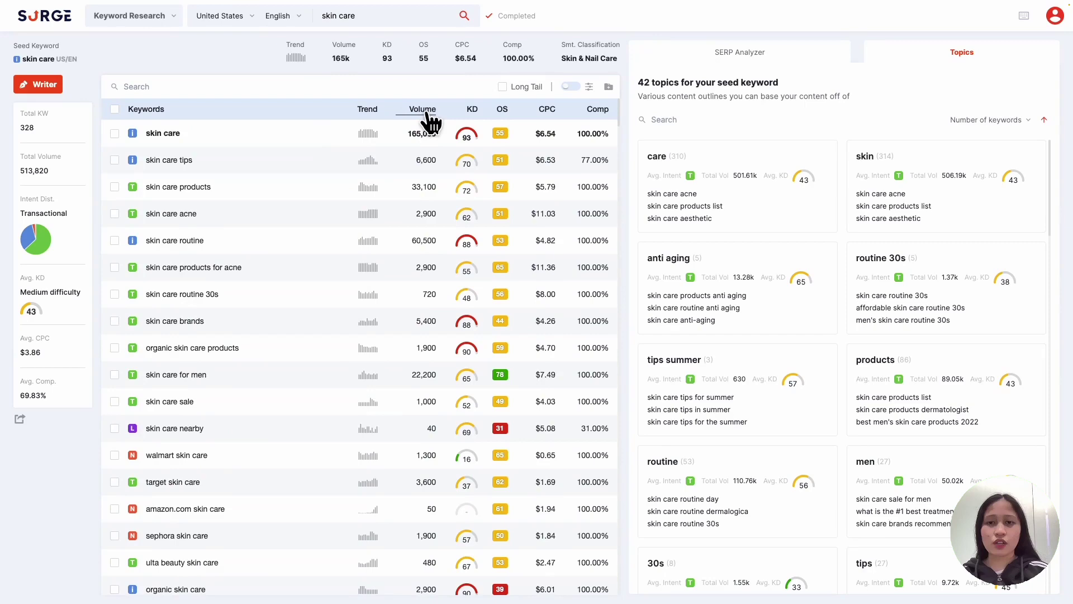
pyautogui.click(157, 111)
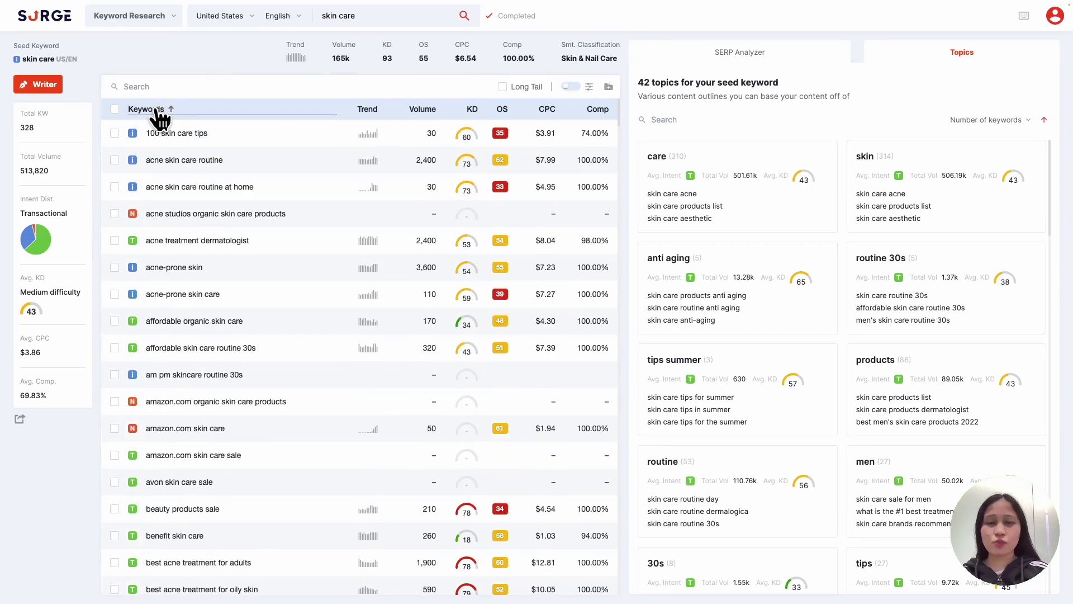
pyautogui.click(158, 111)
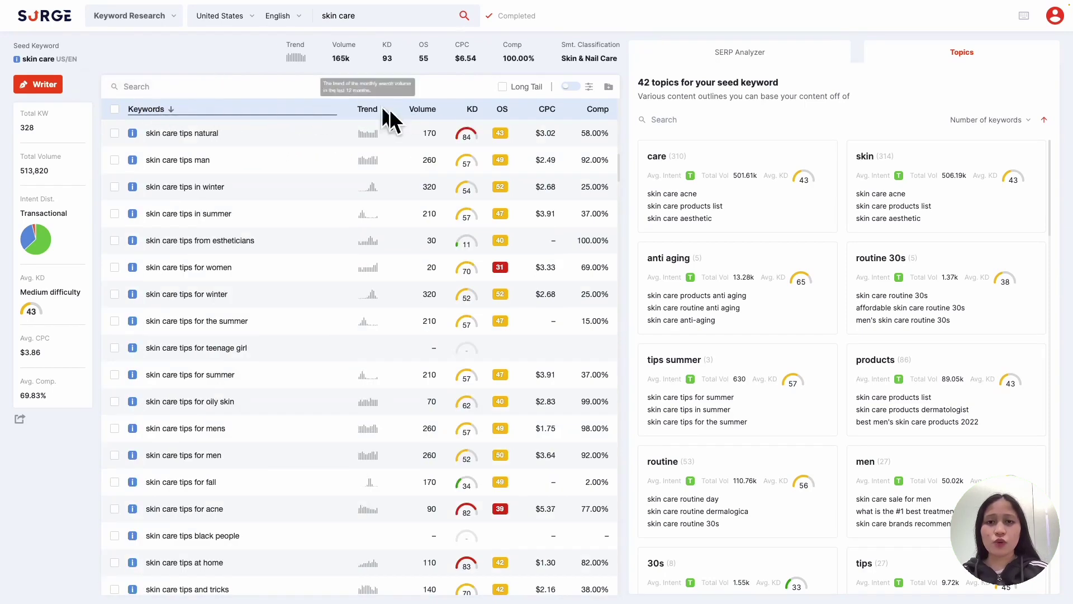
# Sort by volume again, then by KD easiest first and by opportunity score both ways
pyautogui.click(430, 118)
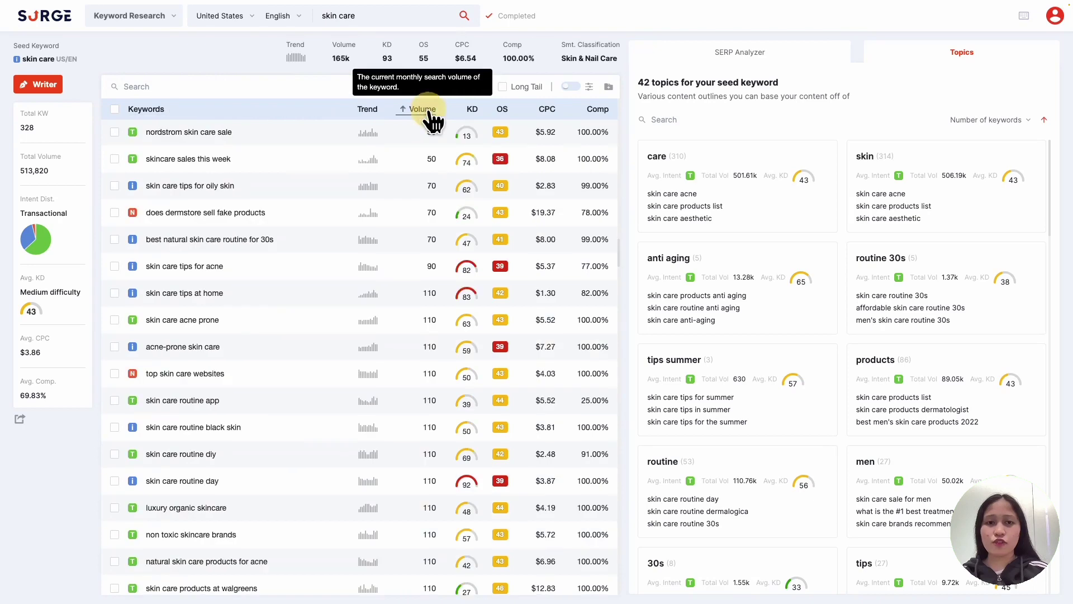
pyautogui.click(431, 118)
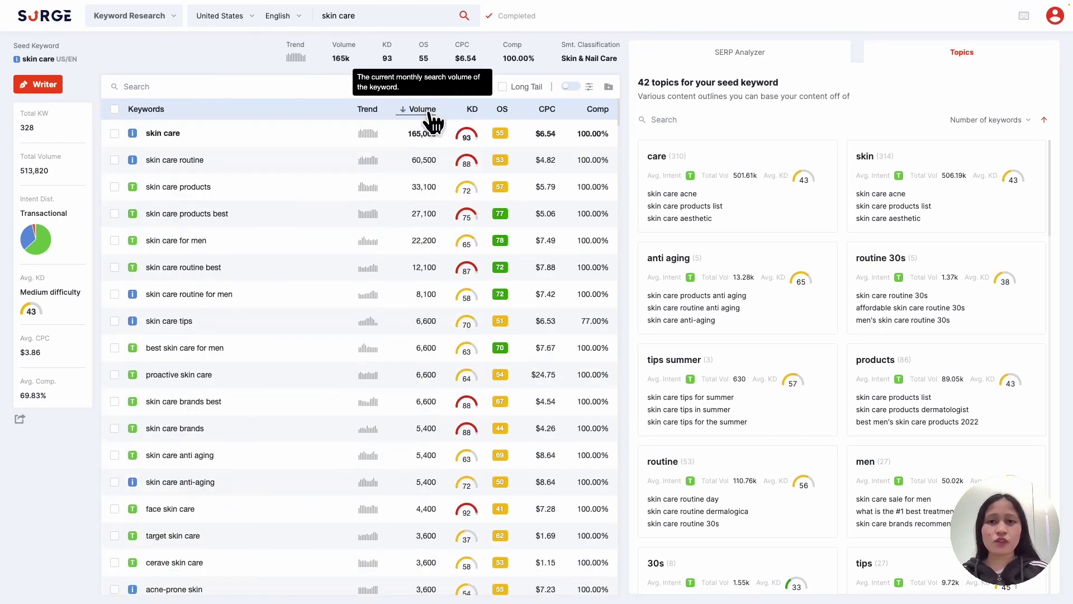
pyautogui.click(479, 118)
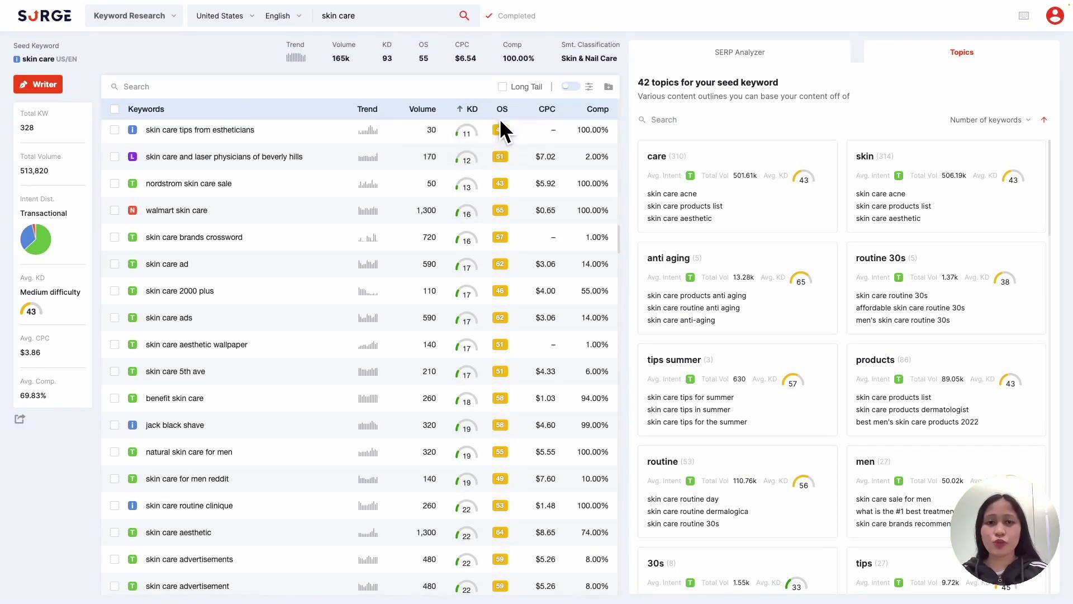
pyautogui.click(503, 112)
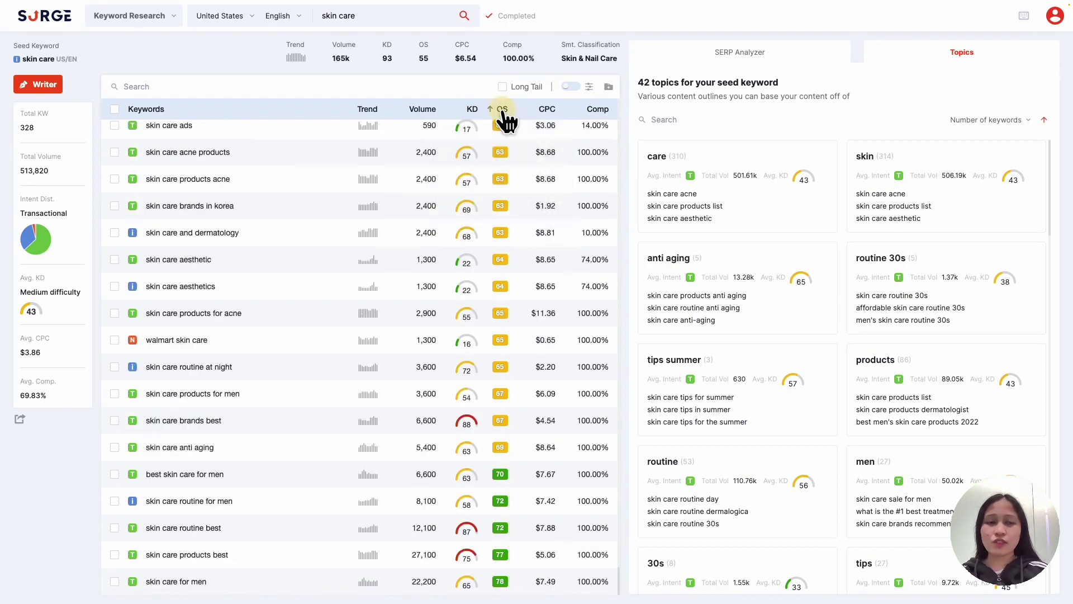
pyautogui.click(503, 110)
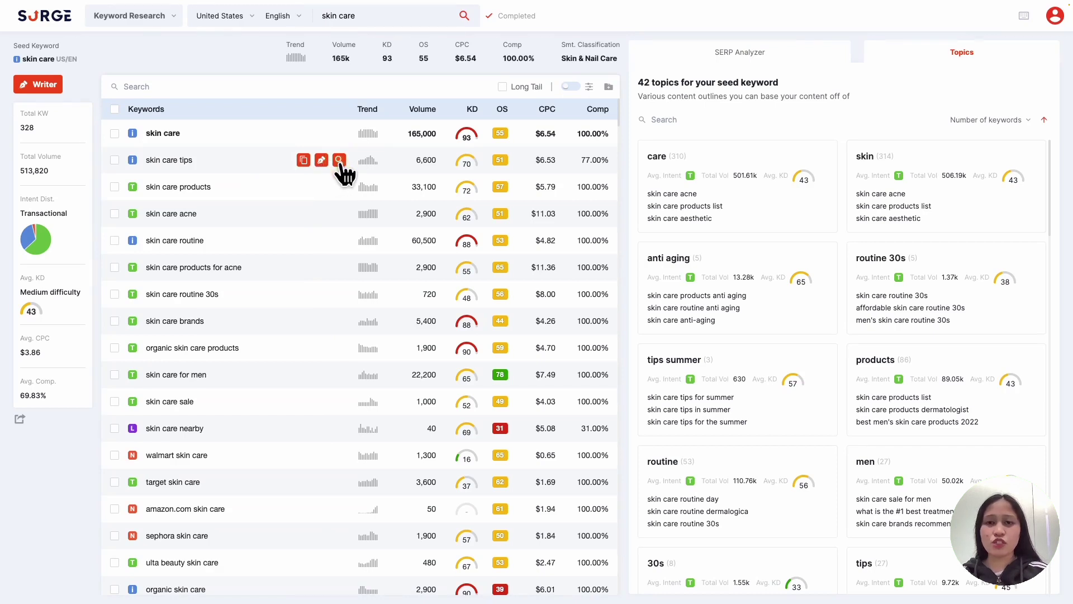
# Research 'skin care tips' from its row and limit results to long-tail keywords
pyautogui.click(339, 161)
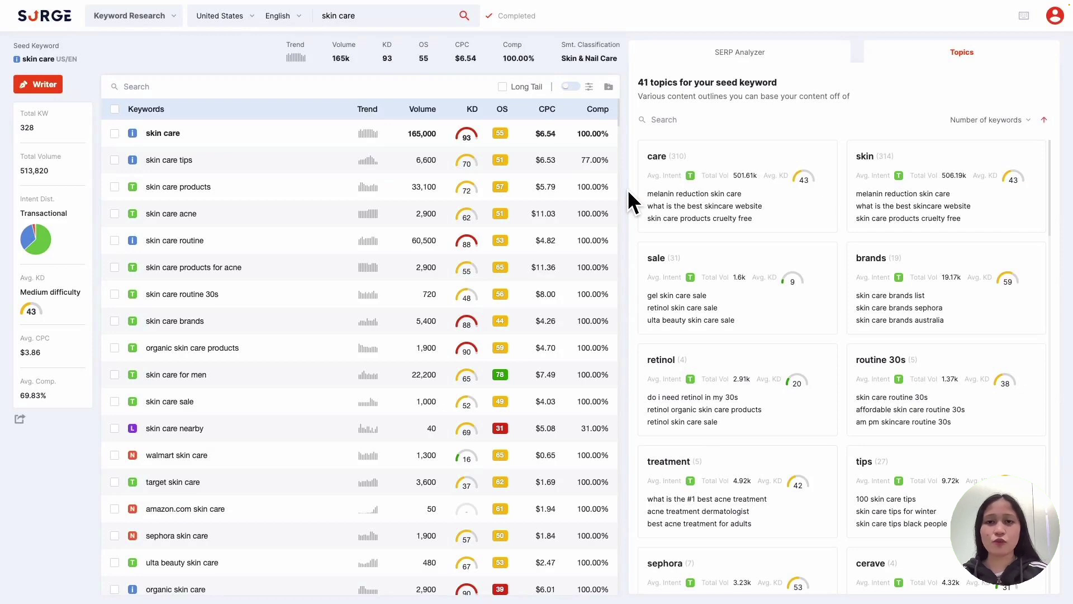
pyautogui.click(503, 87)
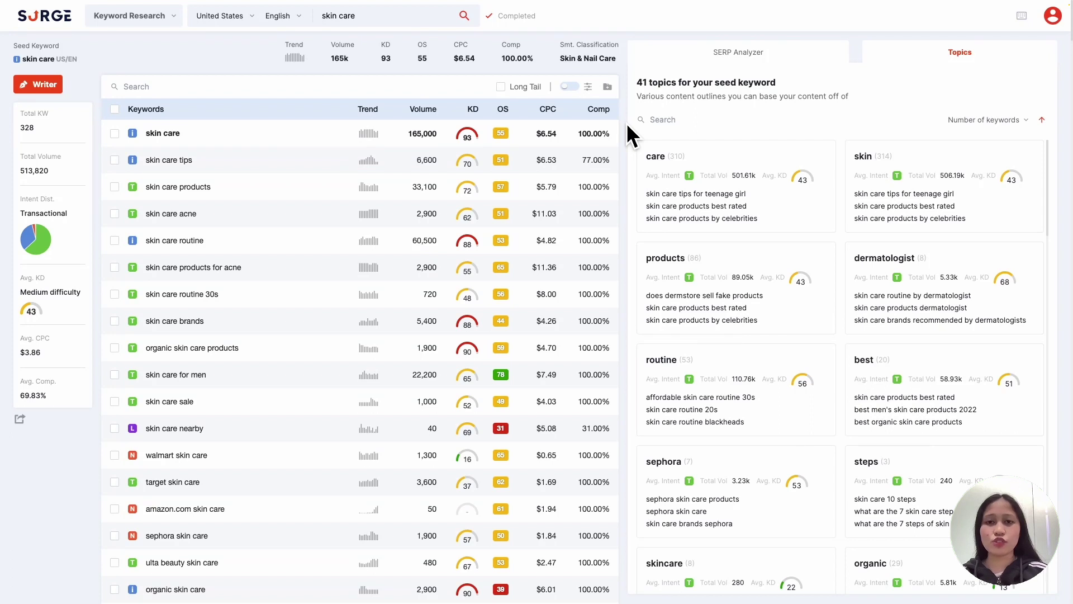
# Filter to Transactional keywords with minimum search volume 500 that include 'best'
pyautogui.click(589, 86)
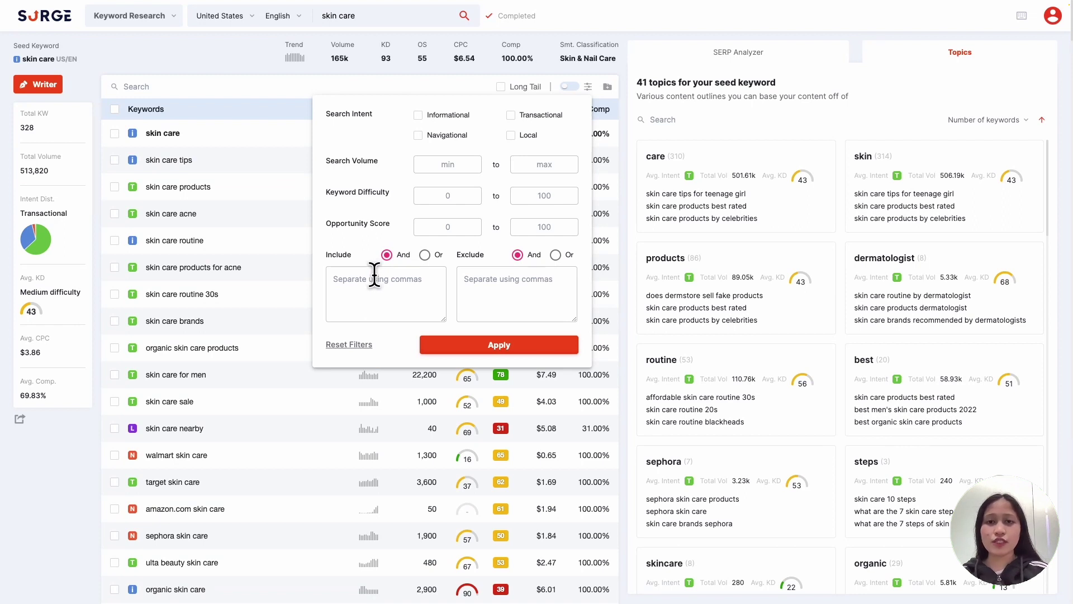
pyautogui.click(511, 116)
pyautogui.click(454, 164)
pyautogui.write('50')
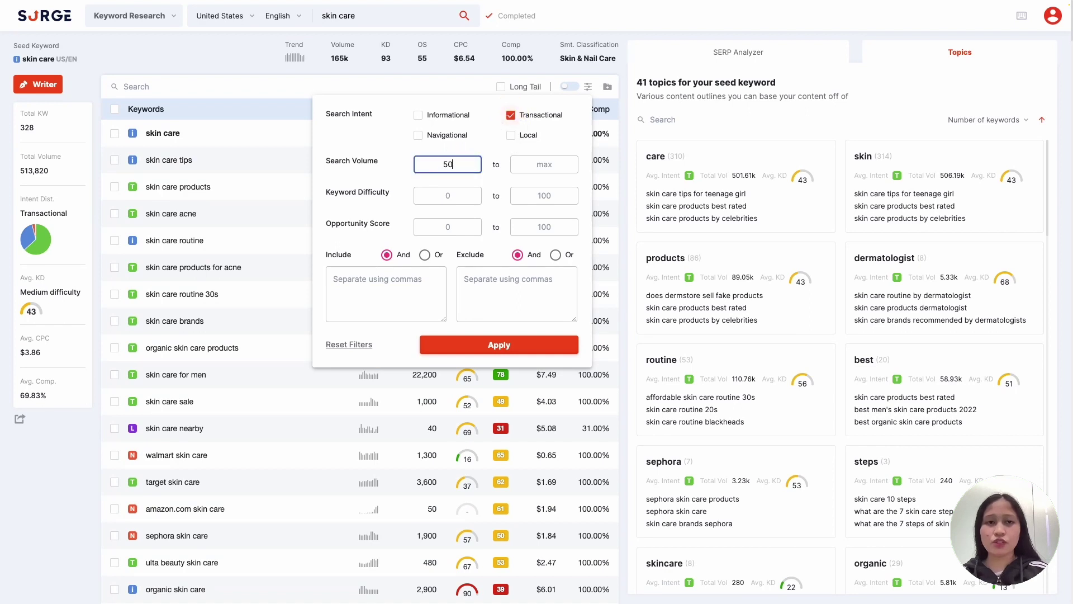
pyautogui.write('0')
pyautogui.click(416, 277)
pyautogui.write('best')
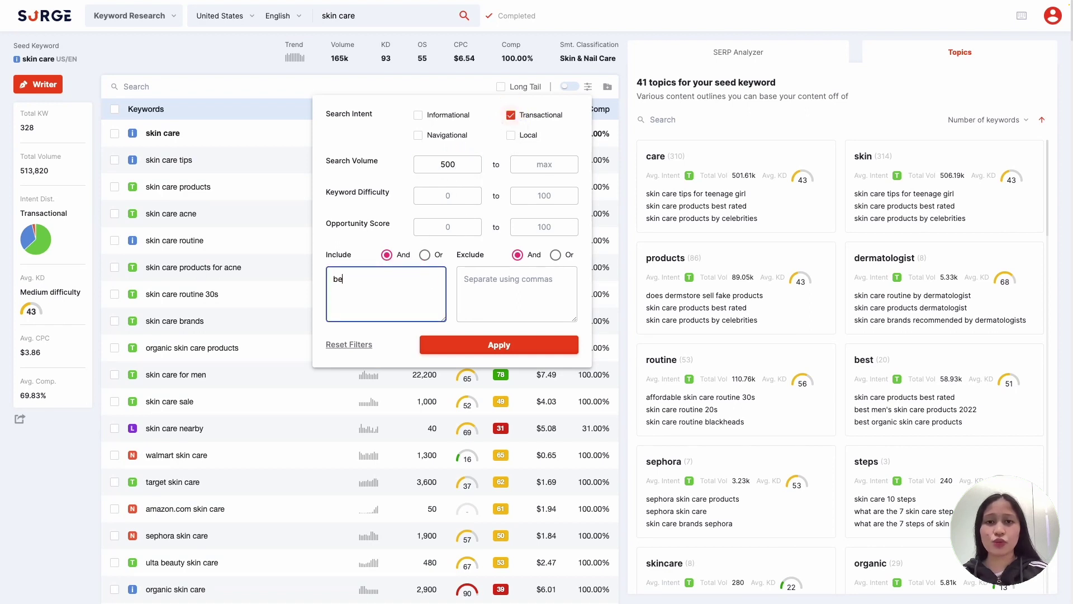
pyautogui.click(503, 343)
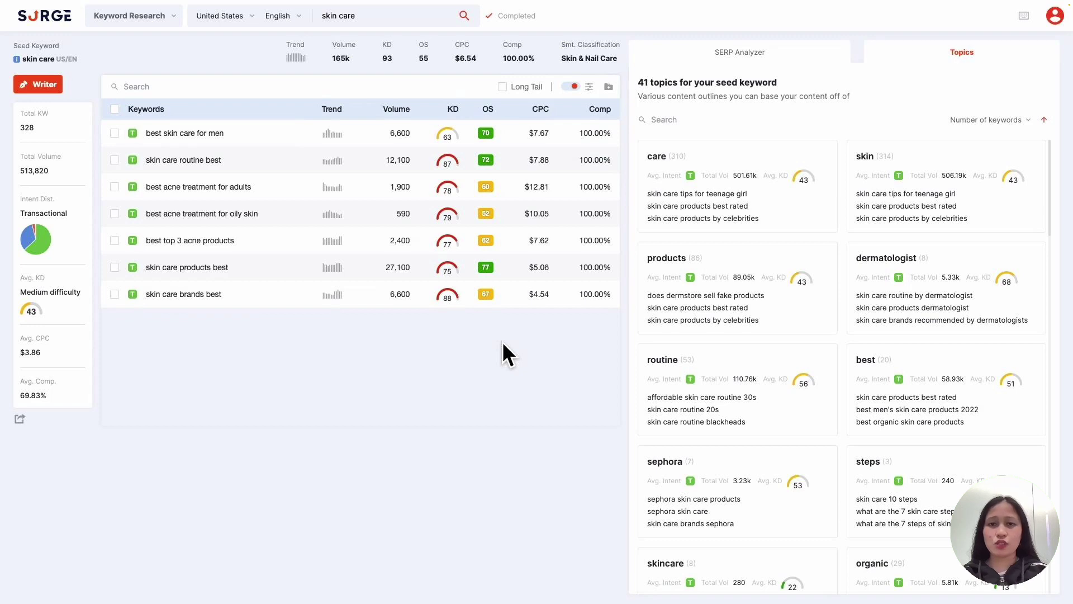
# Save Default Search Settings with Informational intent and a minimum search volume of 500
pyautogui.click(1055, 16)
pyautogui.click(1041, 106)
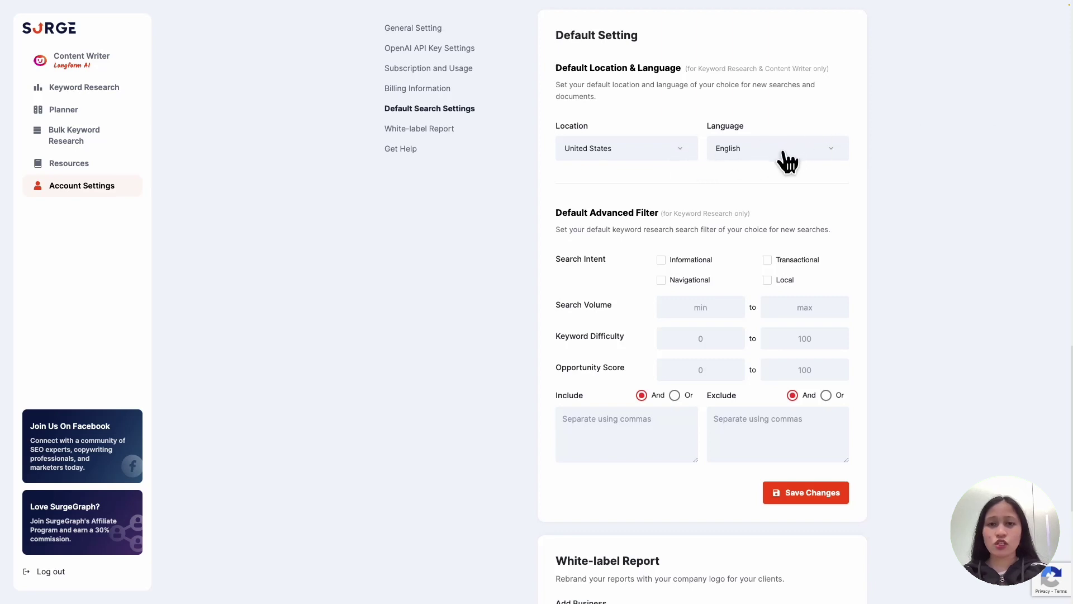
pyautogui.click(661, 260)
pyautogui.click(699, 305)
pyautogui.write('500')
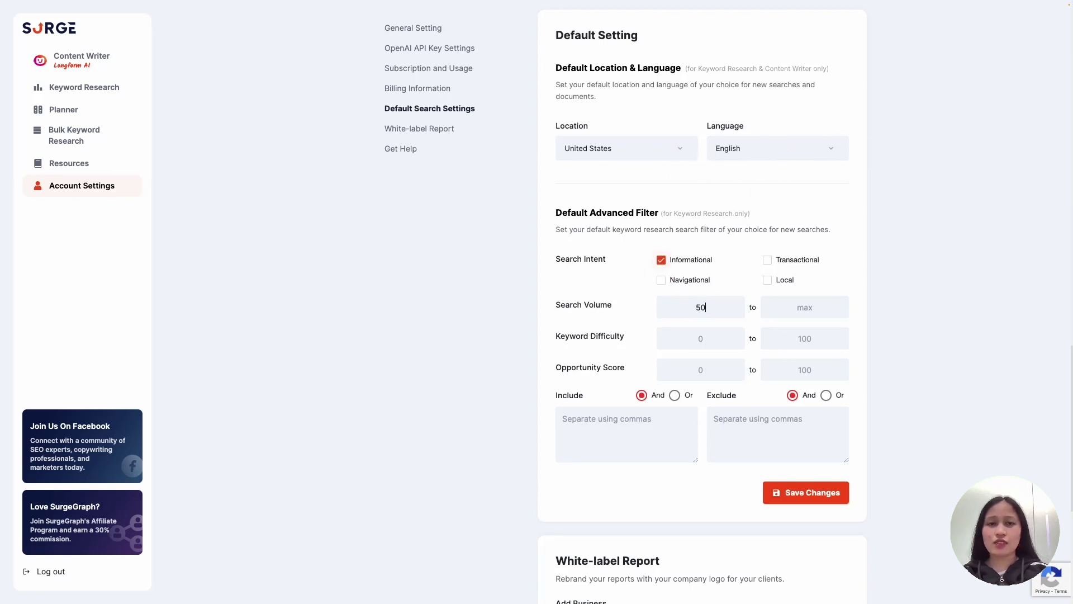
pyautogui.click(814, 494)
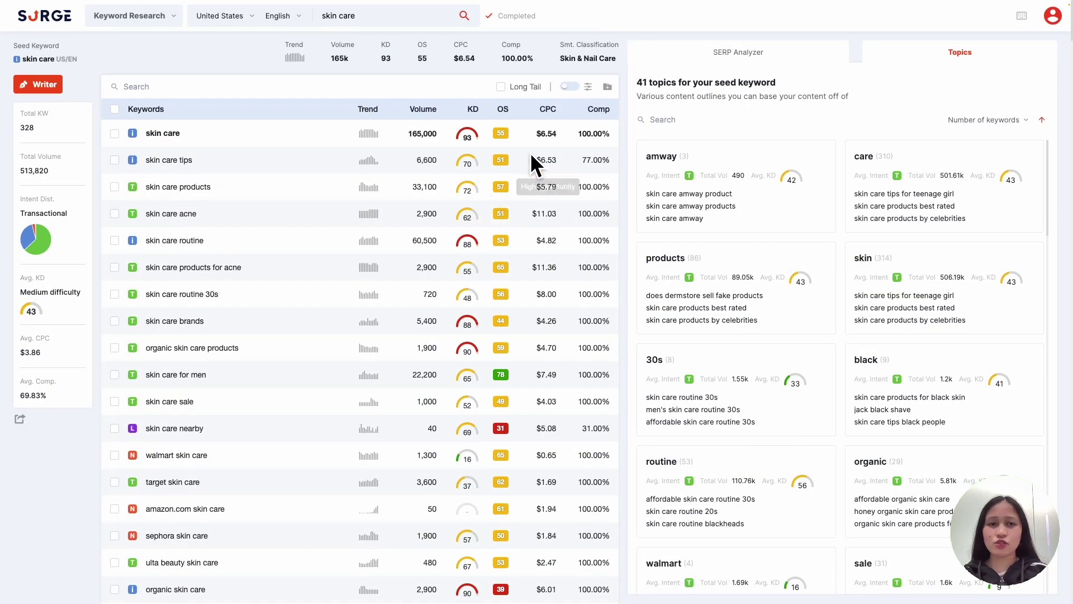
# Turn on the advanced filter so the saved default settings apply to the keyword list
pyautogui.click(569, 86)
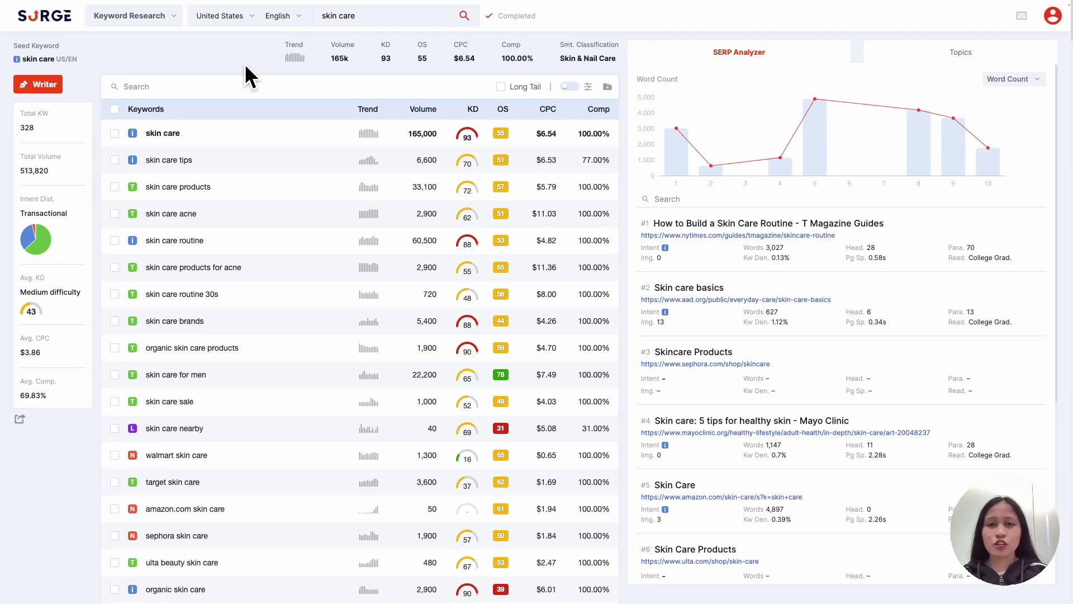
# Select every skin care keyword and add them to a new 'Skin Care' project, declining the mapping prompt
pyautogui.click(115, 133)
pyautogui.click(115, 185)
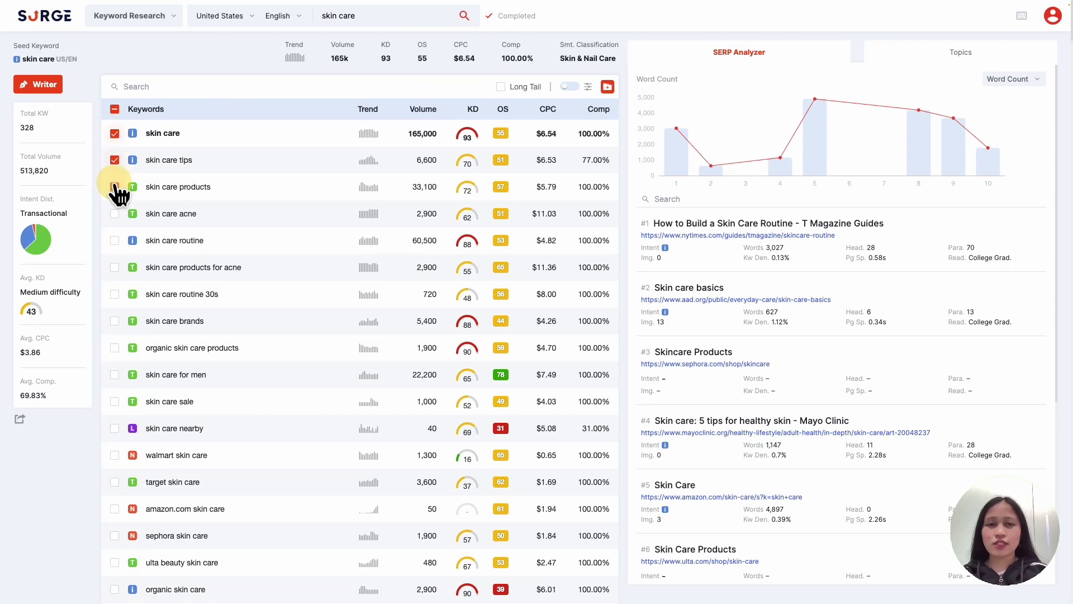
pyautogui.click(115, 109)
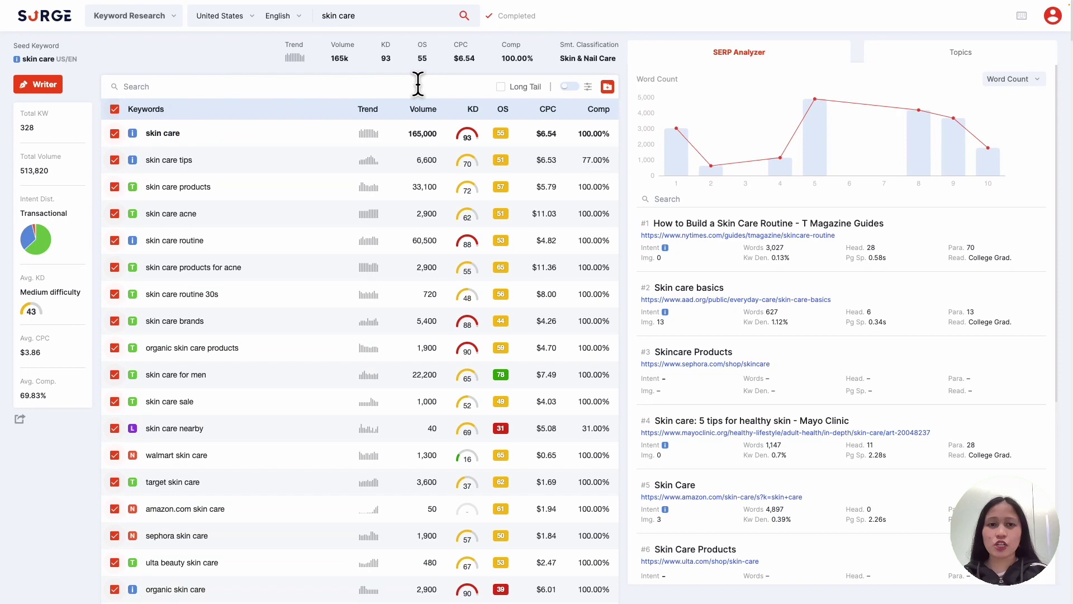
pyautogui.click(608, 87)
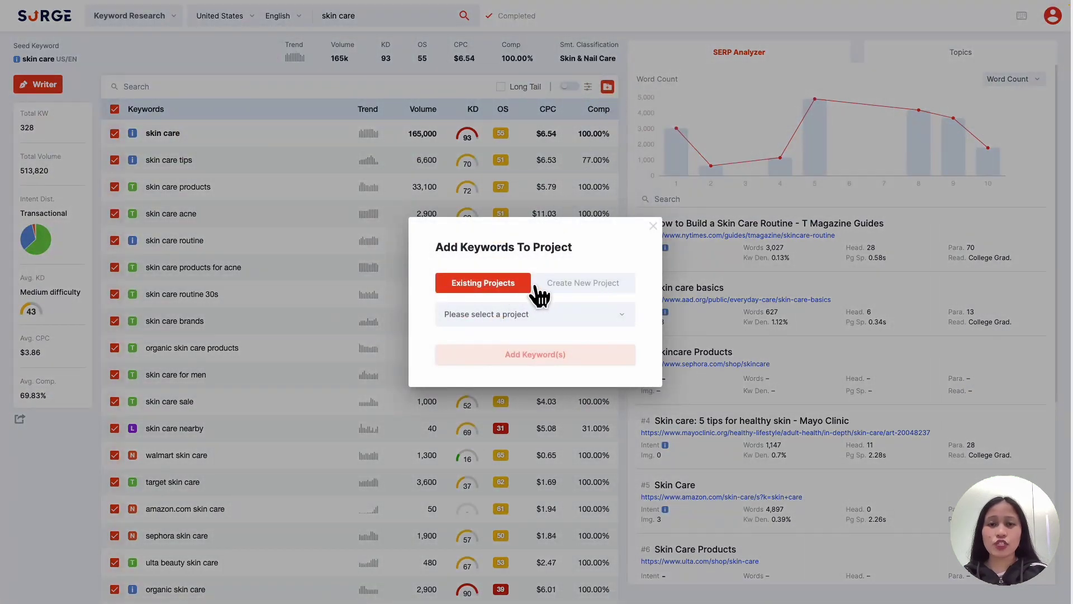
pyautogui.click(582, 284)
pyautogui.click(547, 413)
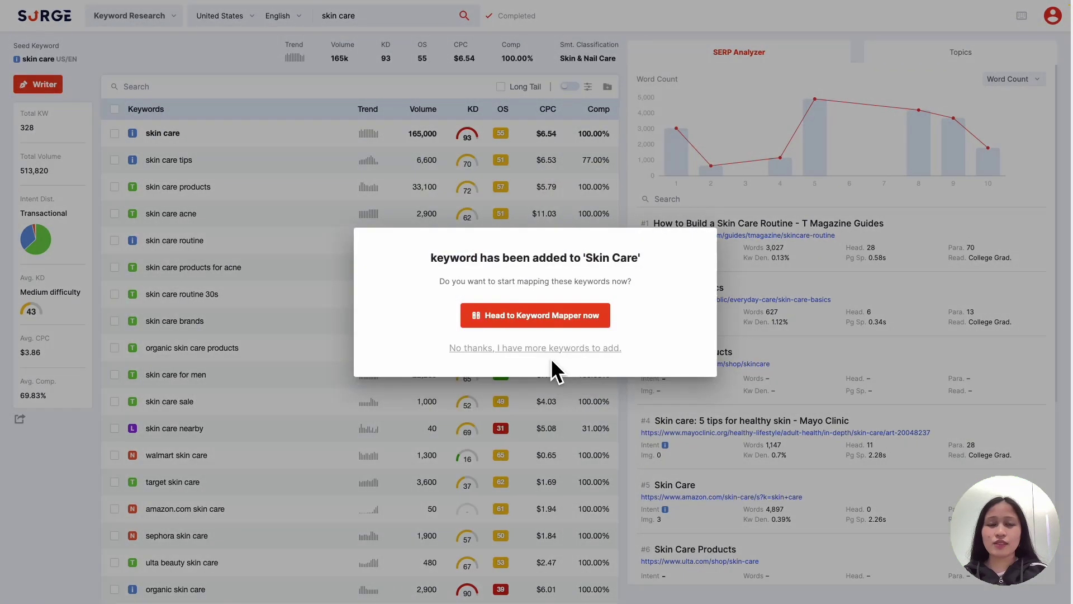
pyautogui.click(549, 350)
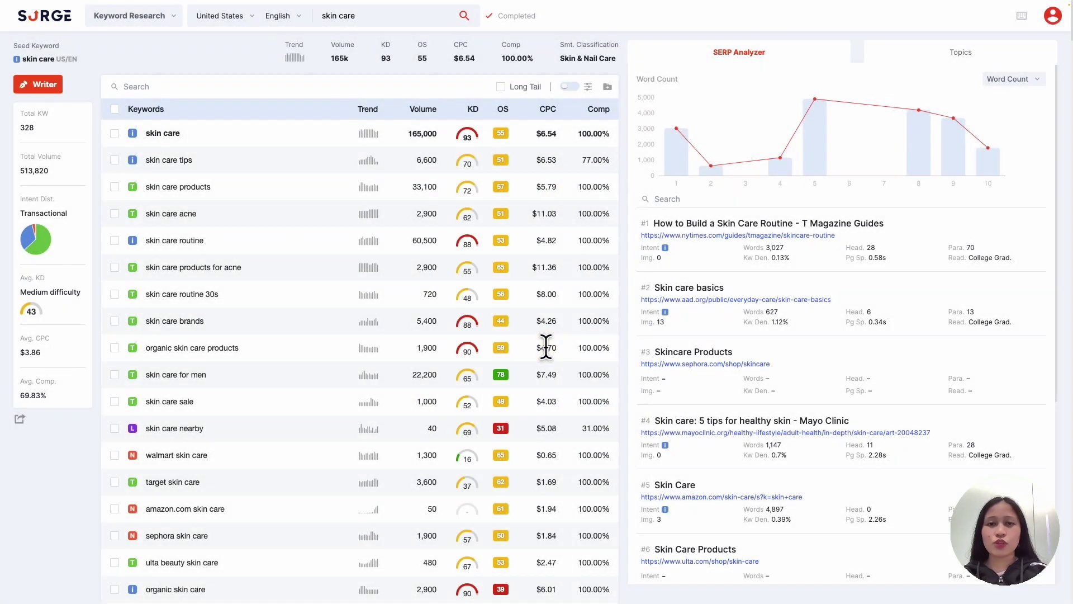
# Tick the skin care, skin care tips and skin care products keywords and bring up the export options
pyautogui.click(114, 133)
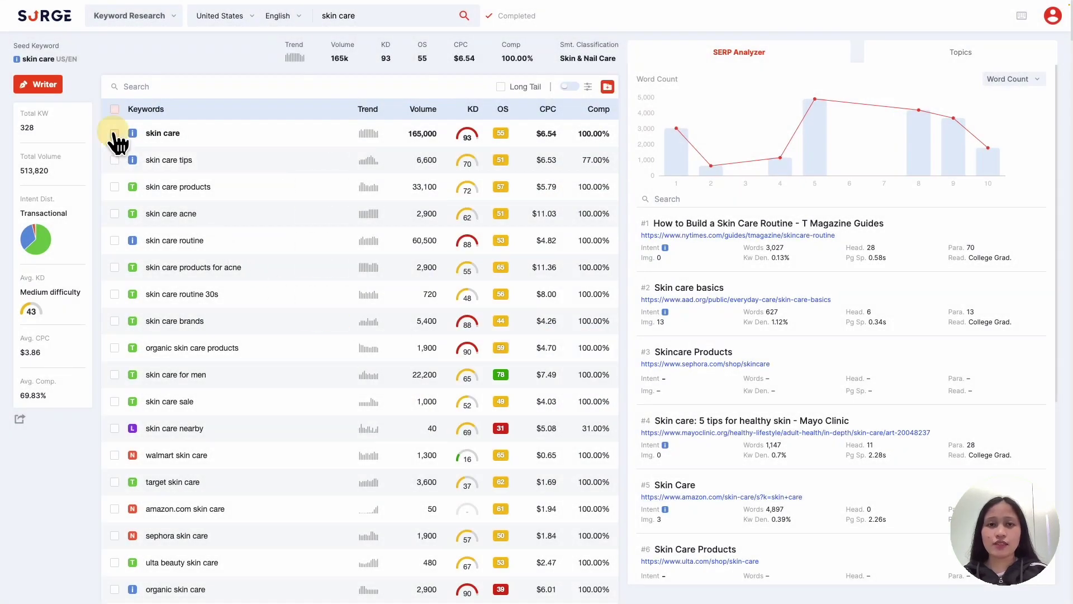
pyautogui.click(115, 160)
pyautogui.click(115, 186)
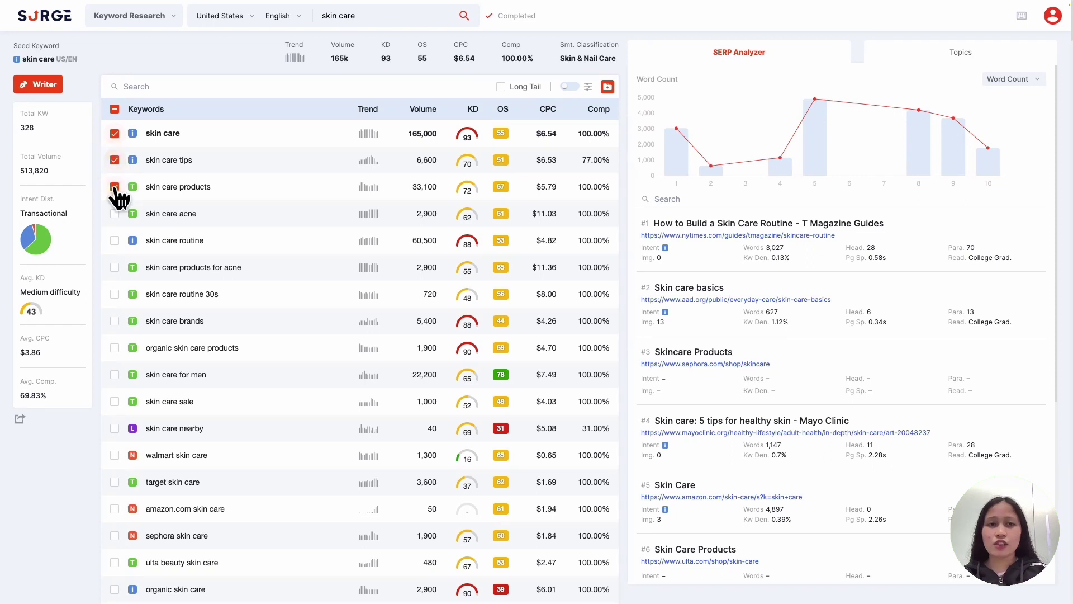
pyautogui.click(20, 420)
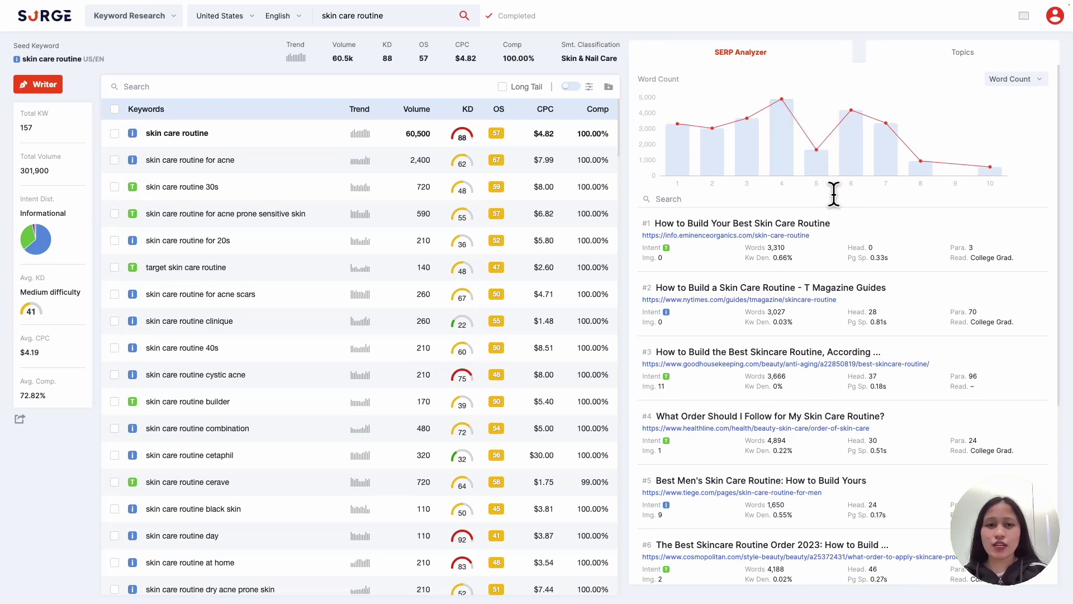
# Change the SERP chart's Word Count metric and view the second-ranked page's content brief
pyautogui.click(1016, 79)
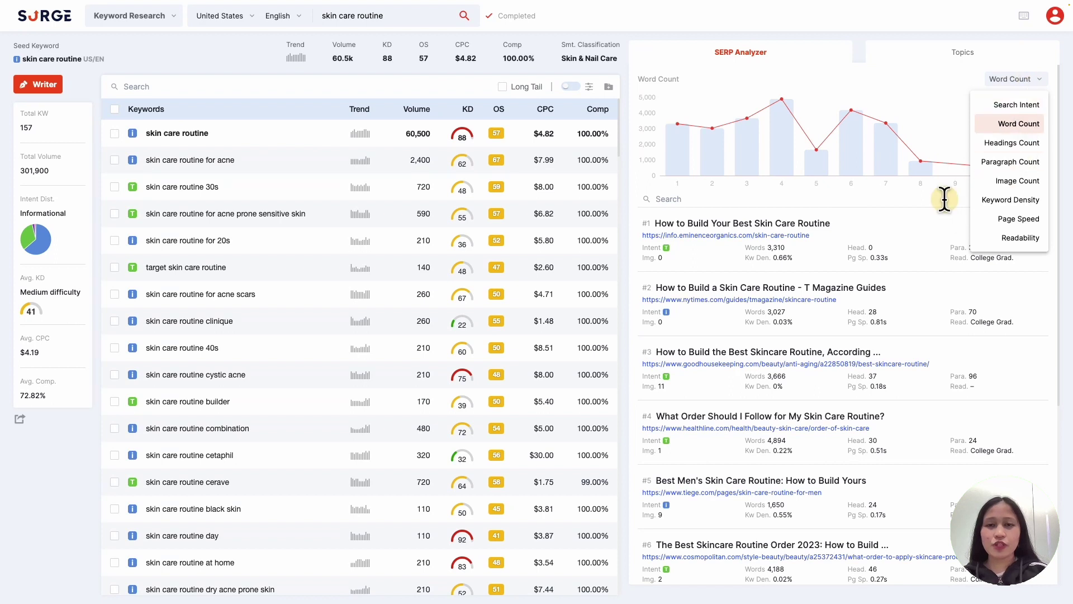
pyautogui.scroll(-3, 945, 199)
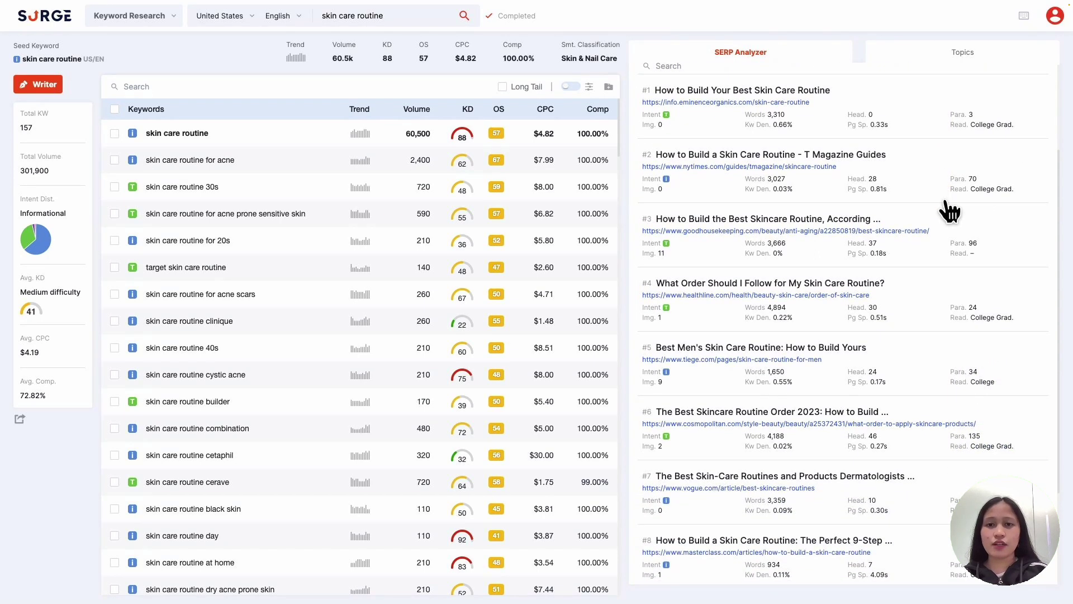
pyautogui.click(920, 182)
pyautogui.scroll(-3, 915, 237)
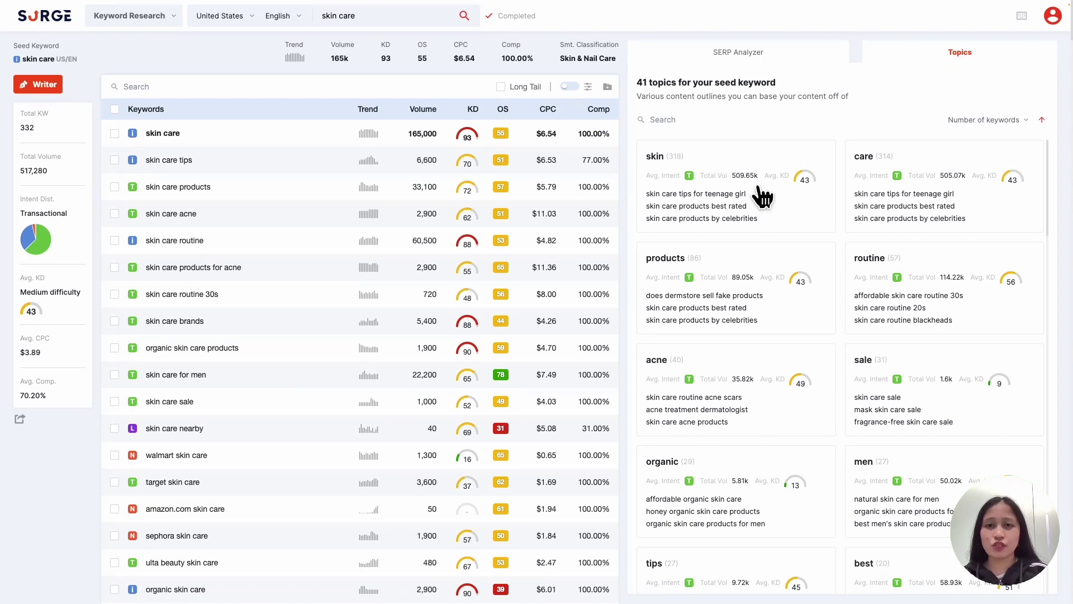
pyautogui.click(1005, 120)
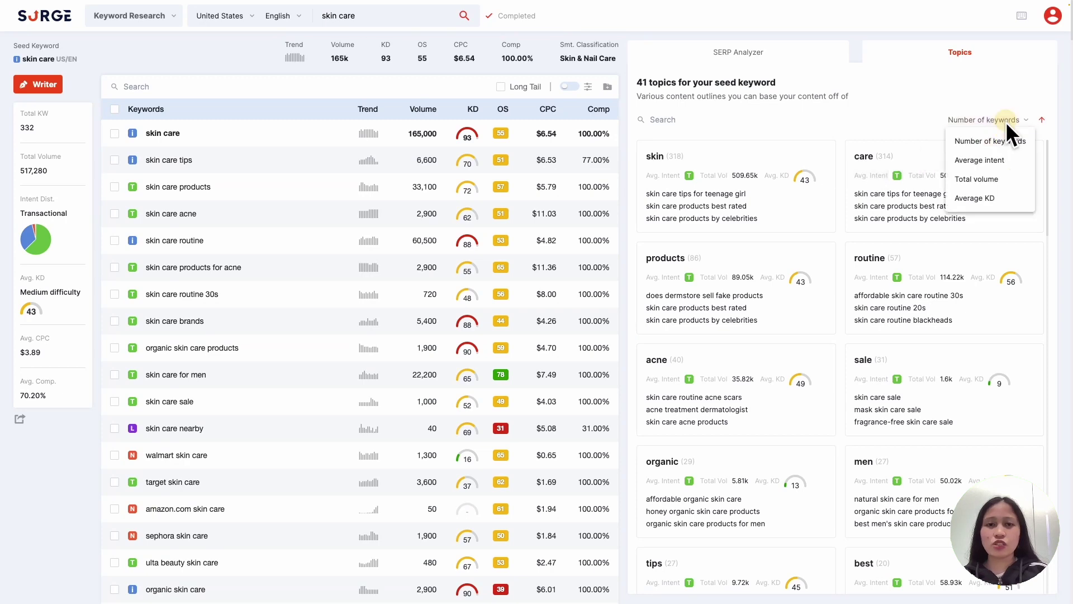
pyautogui.click(1005, 179)
pyautogui.click(1042, 120)
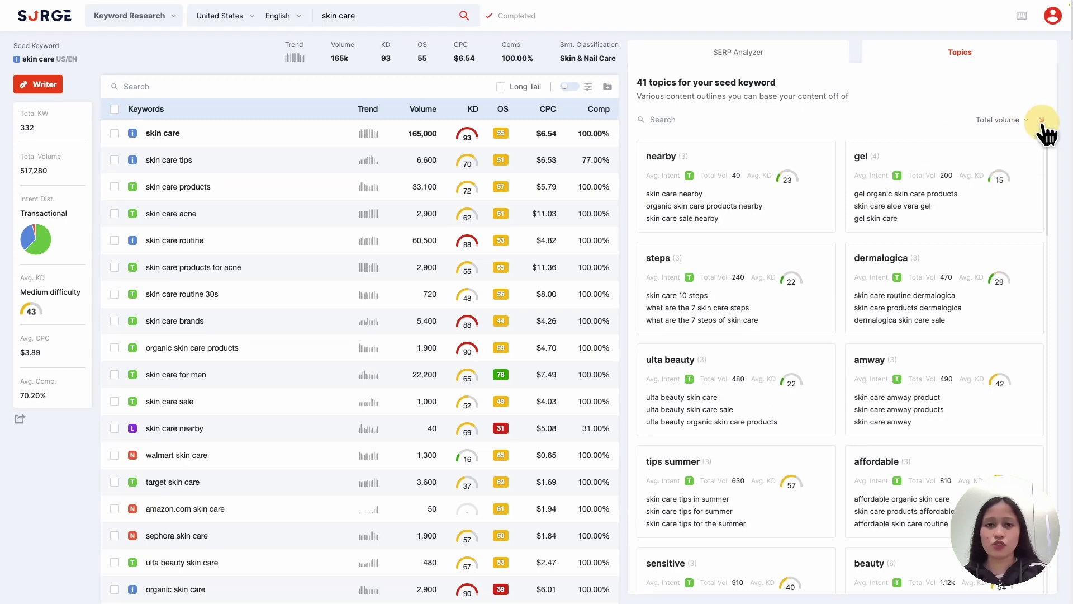
pyautogui.click(1042, 122)
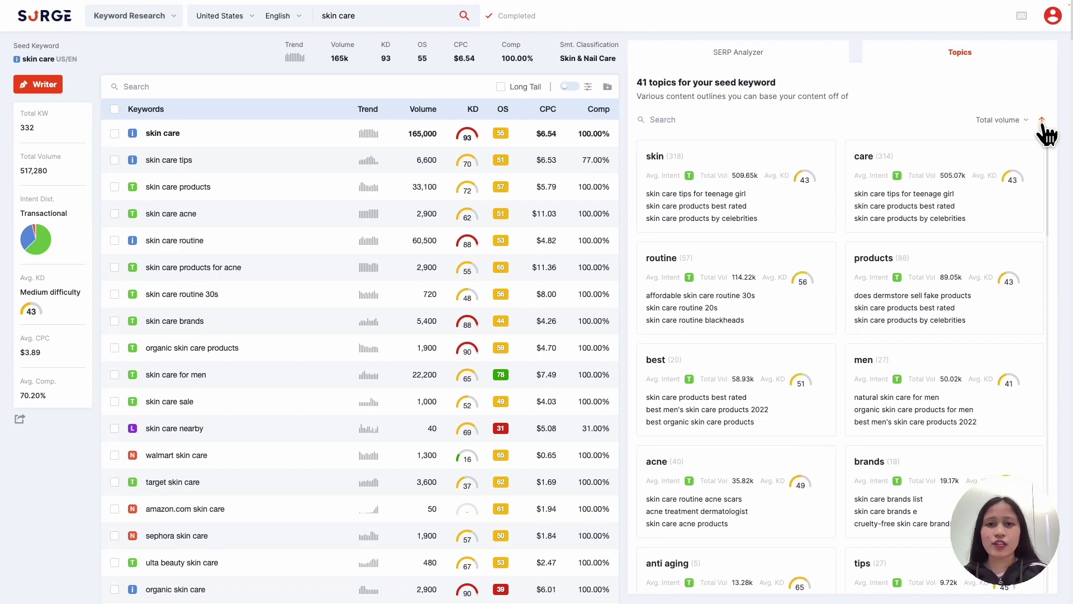
pyautogui.click(763, 300)
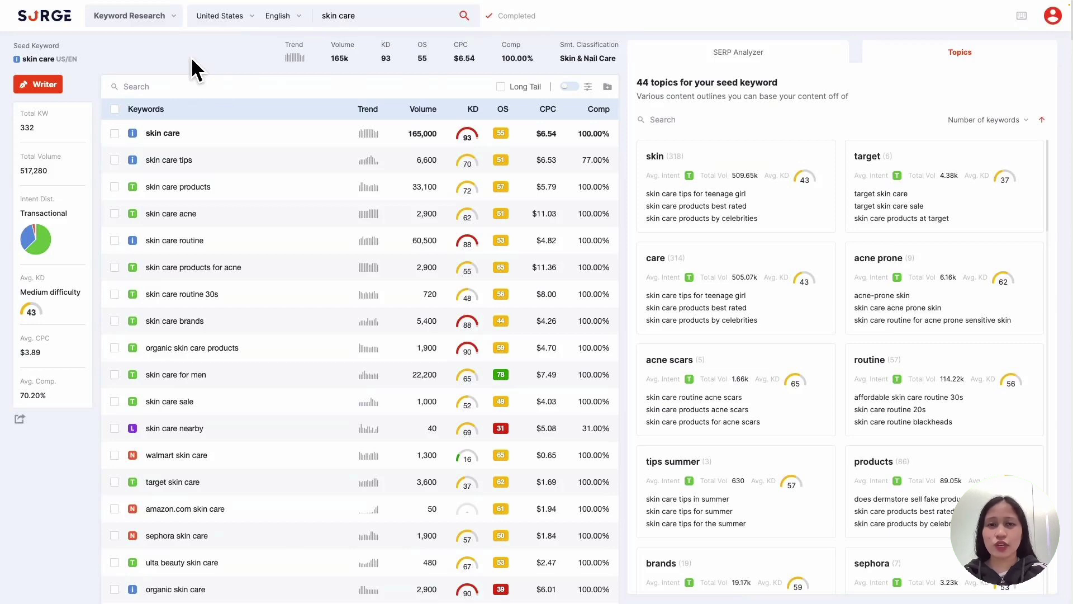
# Switch to Bulk Keyword Research and enter skin care, skin care tips and skin care routine
pyautogui.click(173, 18)
pyautogui.click(165, 126)
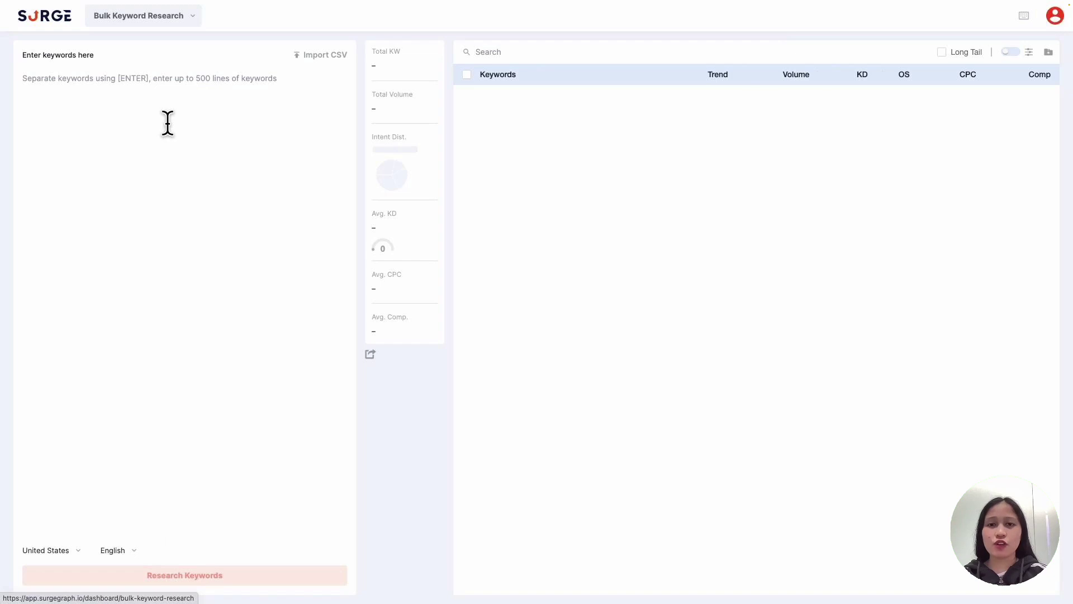
pyautogui.click(136, 83)
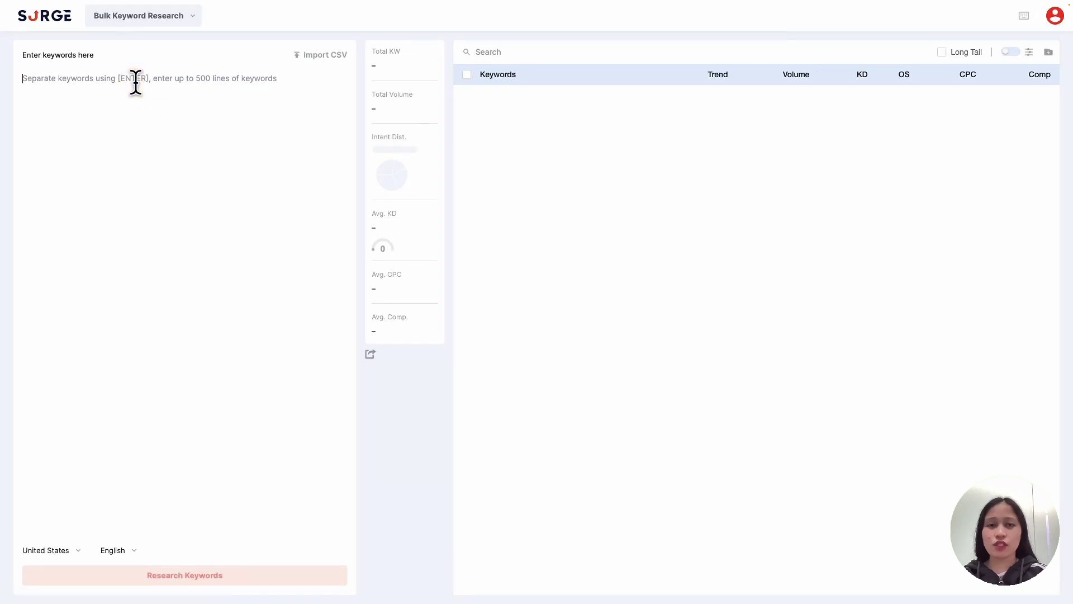
pyautogui.write('skin care')
pyautogui.press('Return')
pyautogui.write('skin care tips')
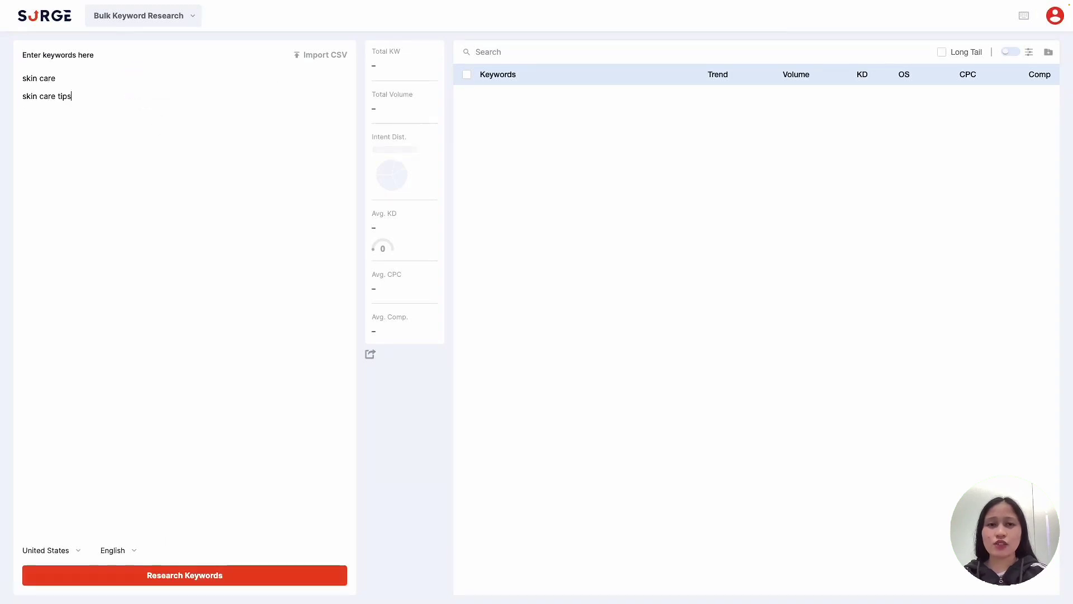
pyautogui.press('Return')
pyautogui.write('skin care routine')
# Replace the typed keywords with a pasted list of twenty keywords, then start a CSV import
pyautogui.moveTo(85, 115); pyautogui.dragTo(23, 78)
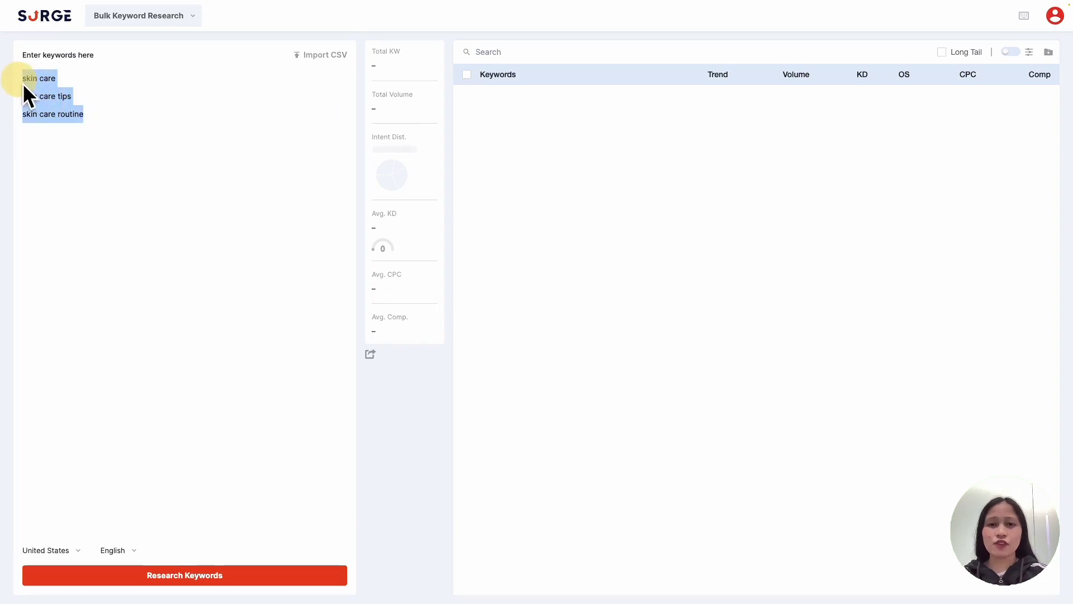
pyautogui.press('BackSpace')
pyautogui.write('skin care skin care tips skin care products skin care acne skin care routine skin care products for acne skin care routine 30s skin care brands organic skin care products skin care for men organic skin care cruelty-free skin care oil skin care serum skin care face skin care benefit skin care skin care tips for summer skin care tips naturally skin care tips for the summer skin care tips for fall')
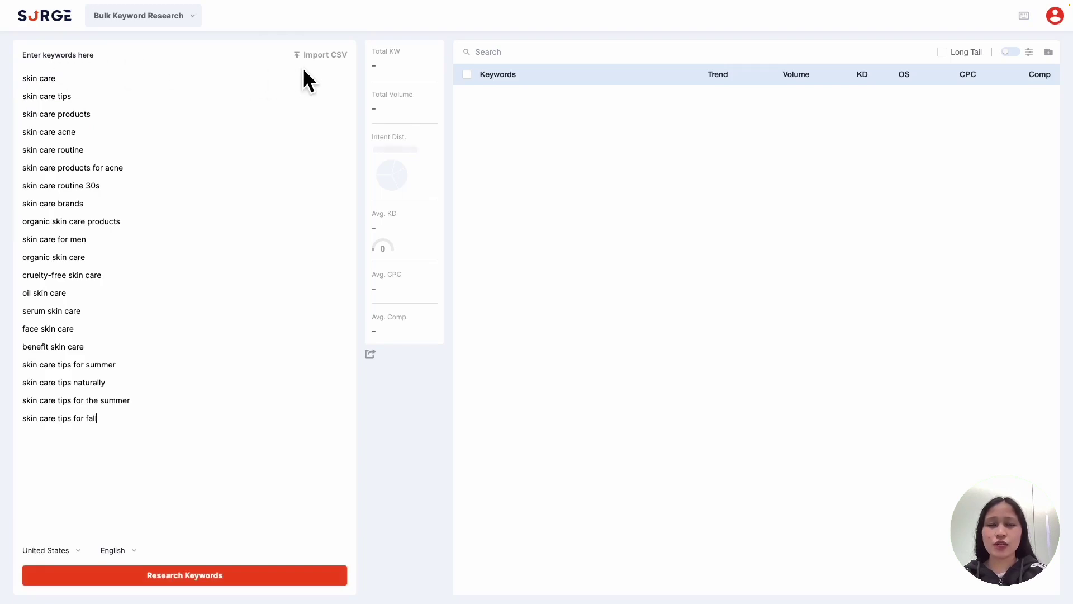
pyautogui.click(314, 56)
# Import skin care keywords.csv and research the imported keyword list
pyautogui.click(479, 237)
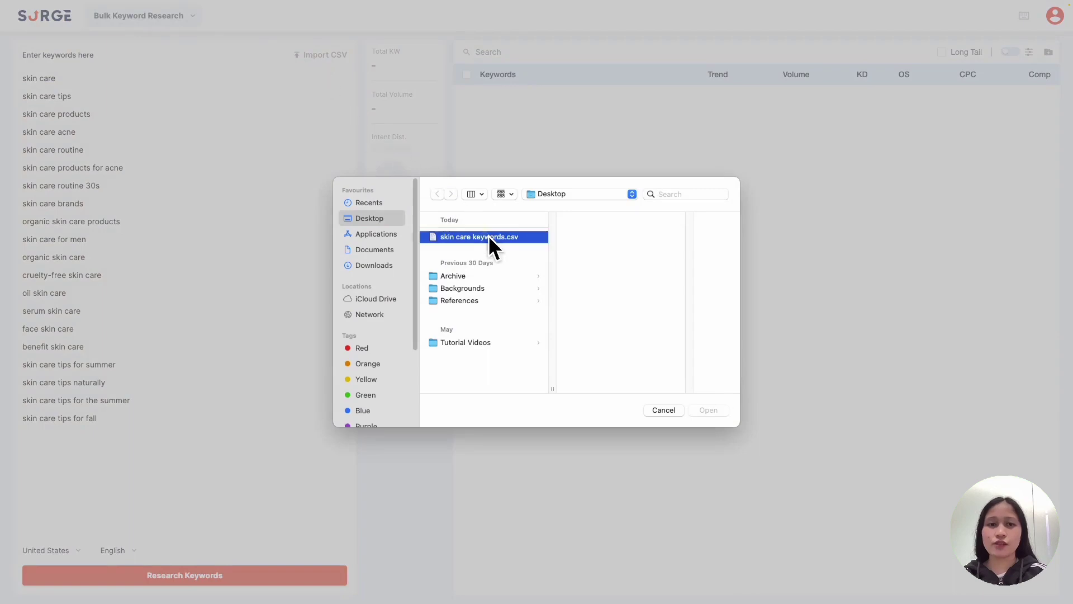
pyautogui.click(708, 409)
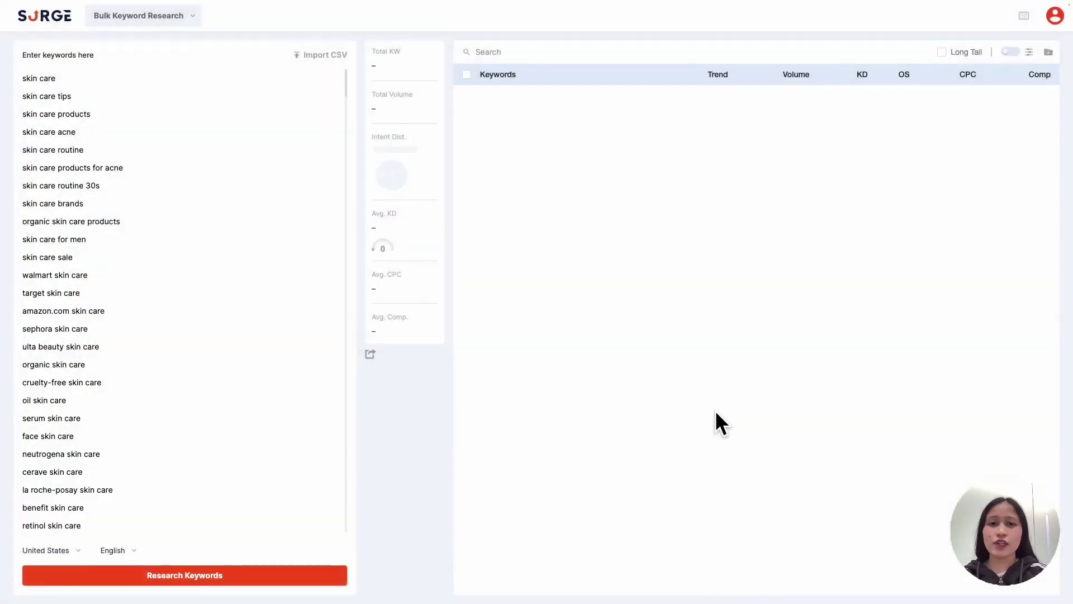
pyautogui.click(297, 569)
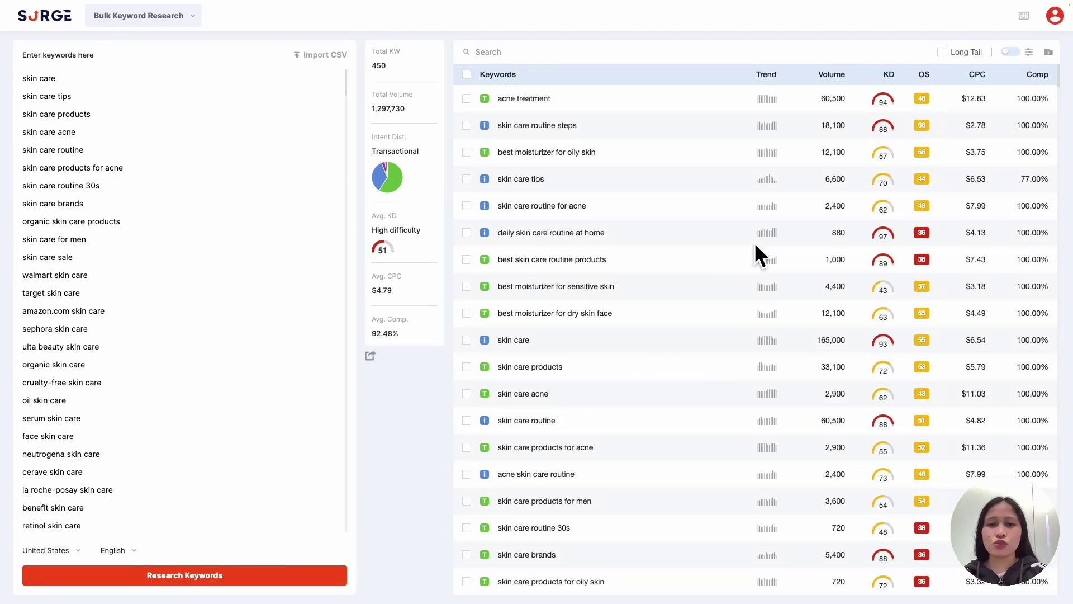
# Sort the 450 results by OS, highest first, and bring up the export options
pyautogui.click(922, 75)
pyautogui.click(922, 77)
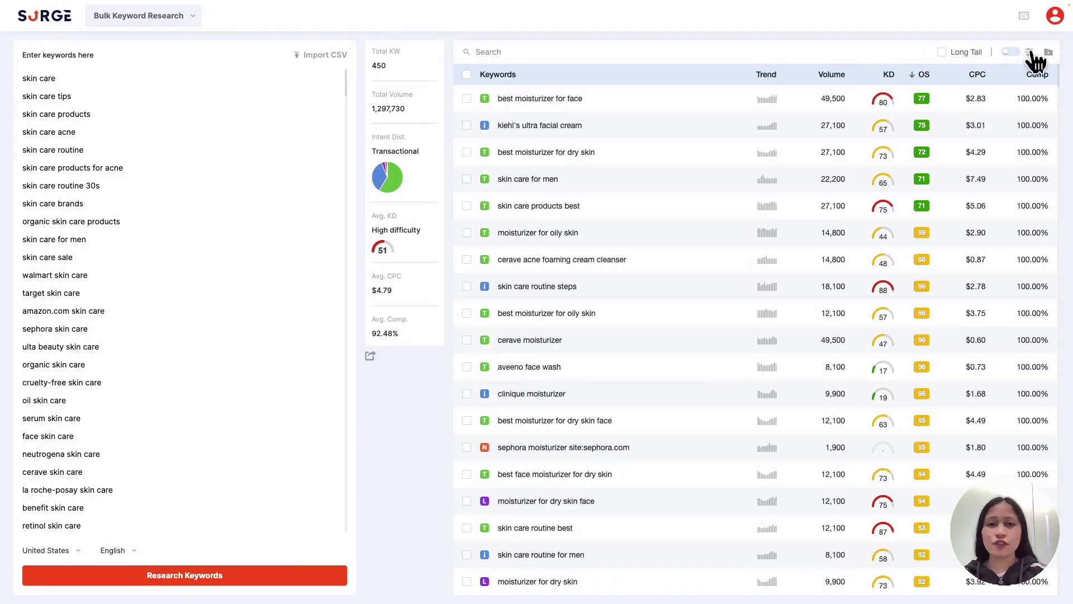
pyautogui.click(371, 357)
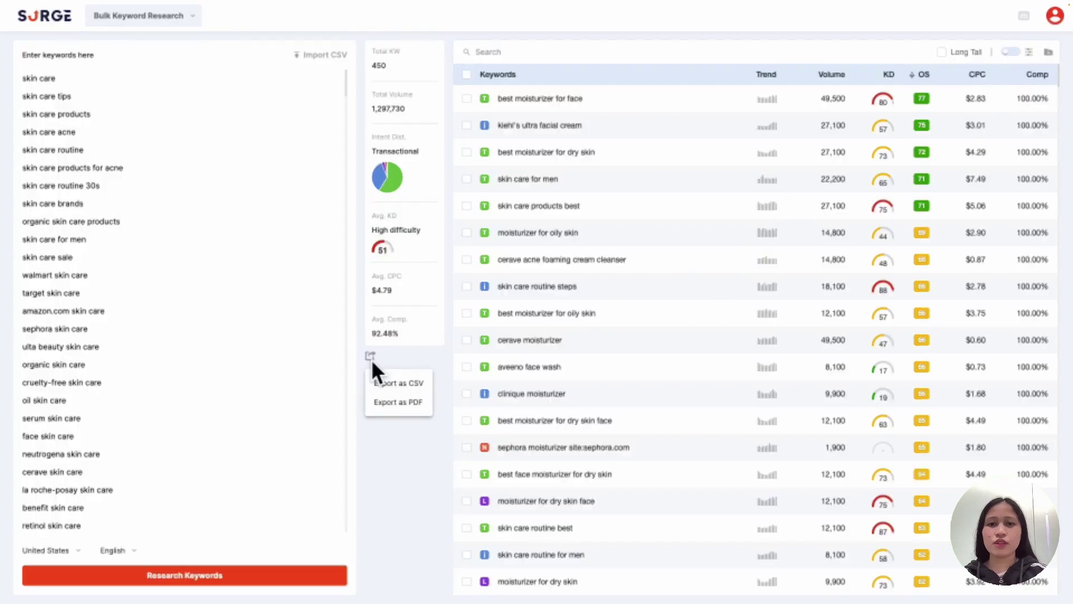